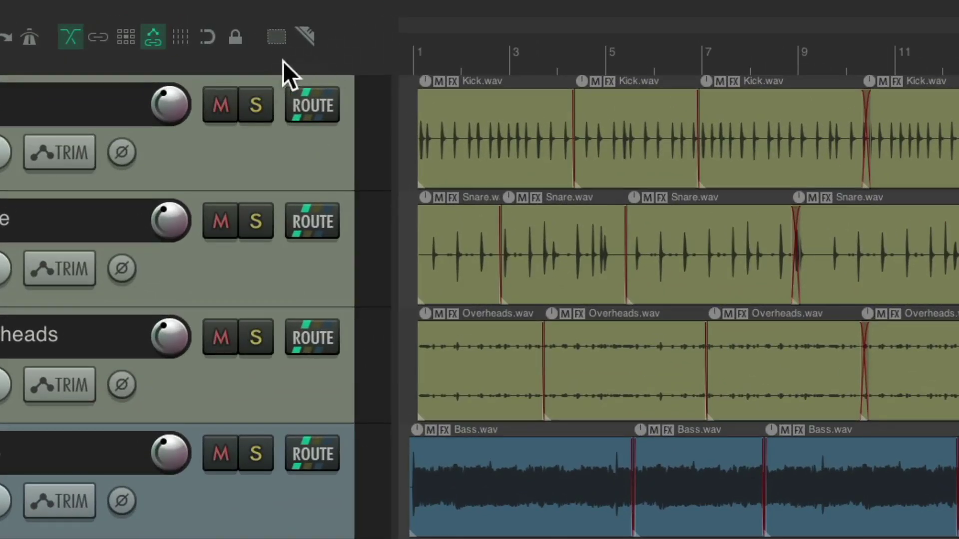
Marquee-select the Kick, Snare and Overheads items, test moving and deleting them with undo, then deselect.
left_click(276, 38)
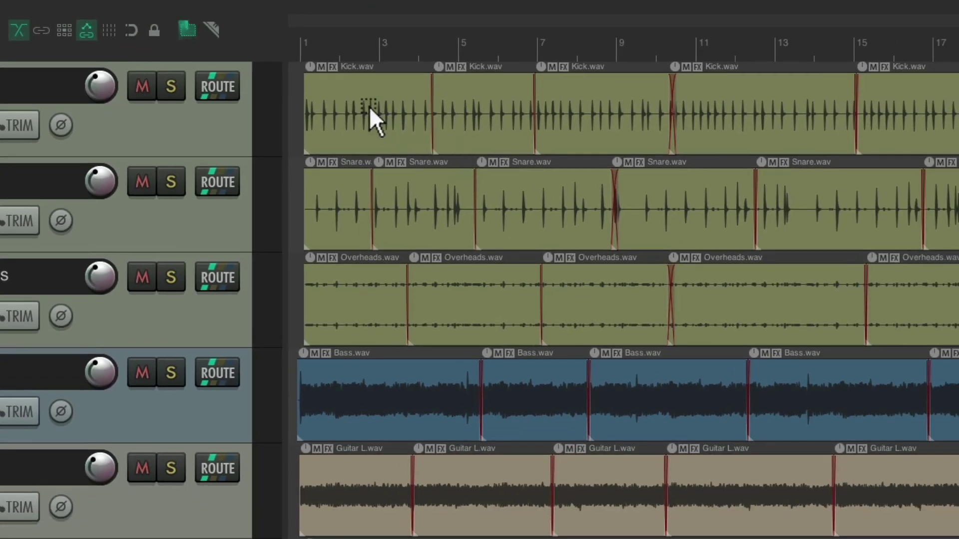
left_click_drag(370, 106, 637, 330)
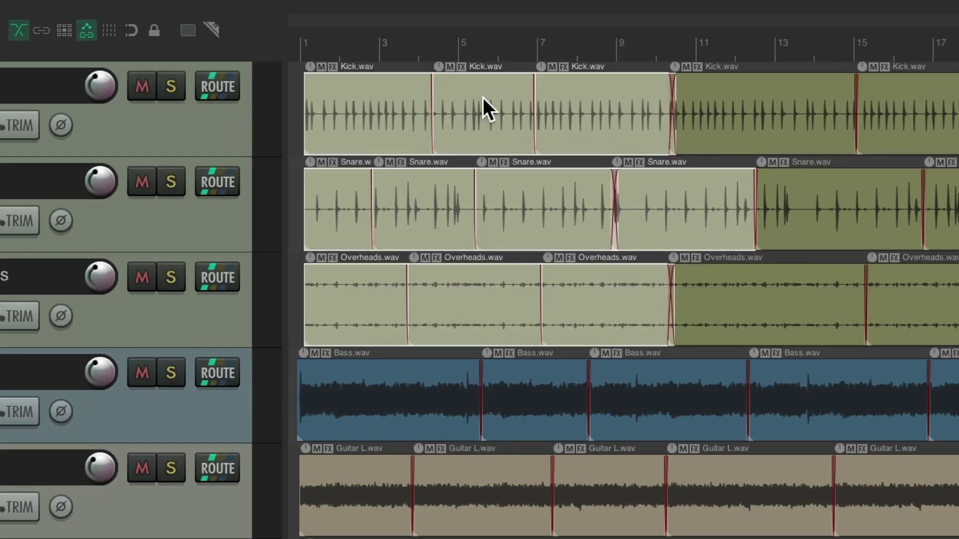
left_click_drag(483, 98, 537, 98)
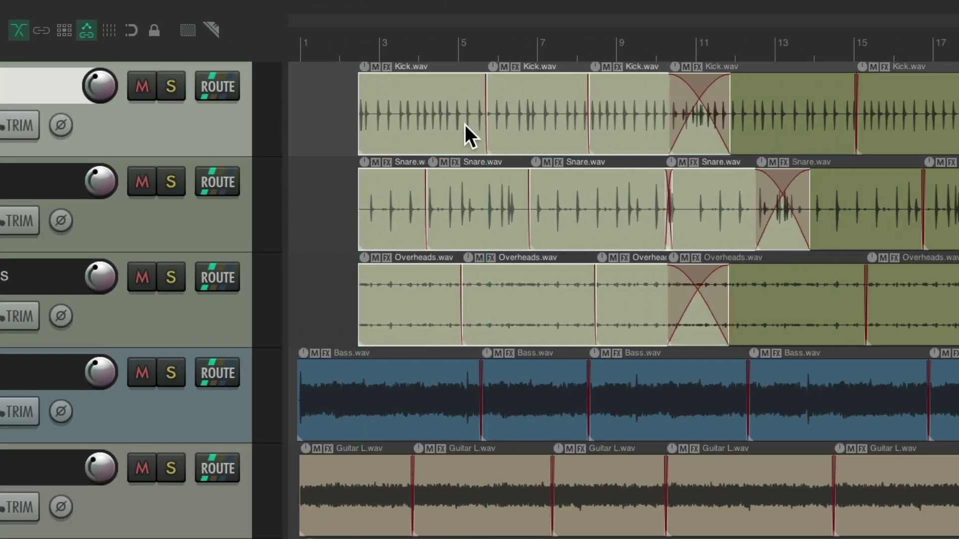
key("ctrl+z")
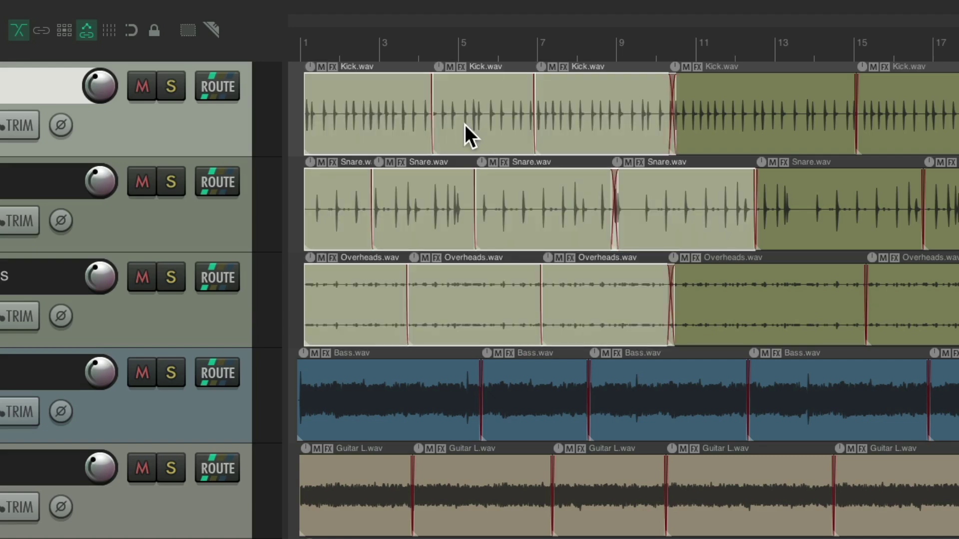
key("Delete")
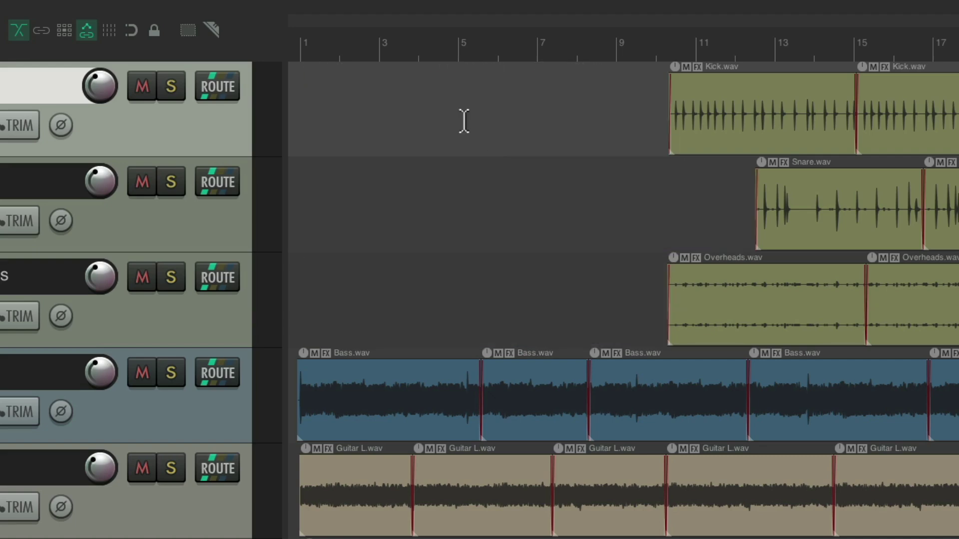
key("ctrl+z")
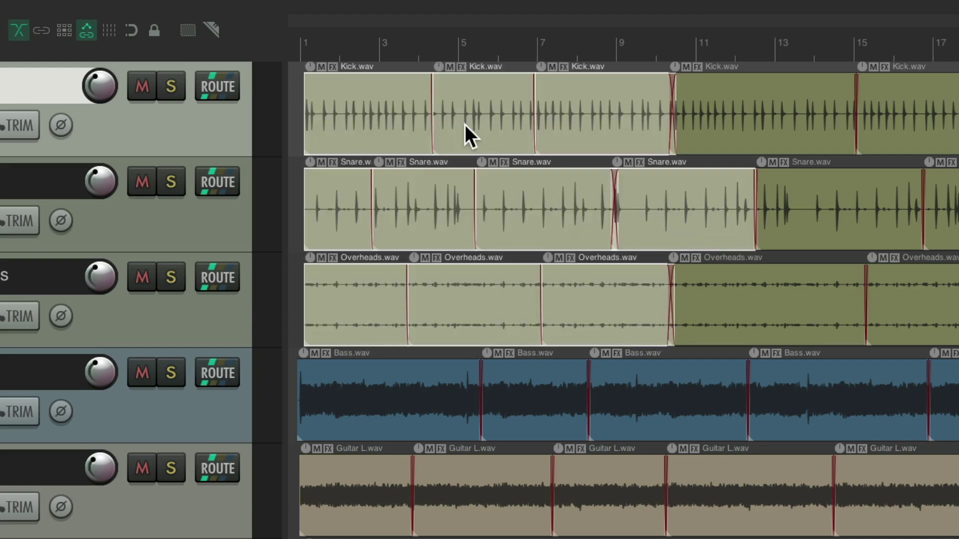
key("Escape")
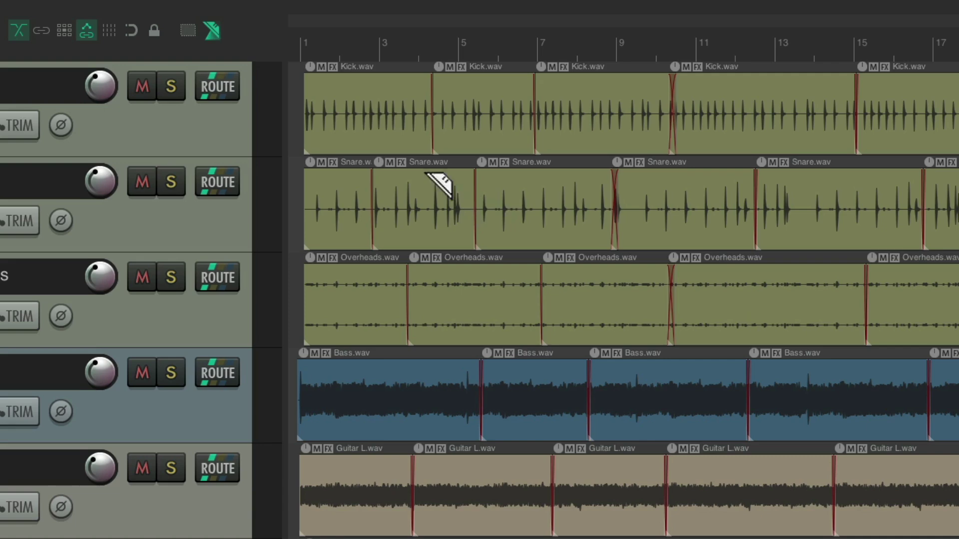
Mark a razor area over the drums for bars 2–8, test deleting its content with undo, then clear it.
mouse_move(351, 132)
left_mouse_down()
mouse_move(392, 112)
mouse_move(638, 332)
mouse_move(595, 315)
mouse_move(608, 340)
left_mouse_up()
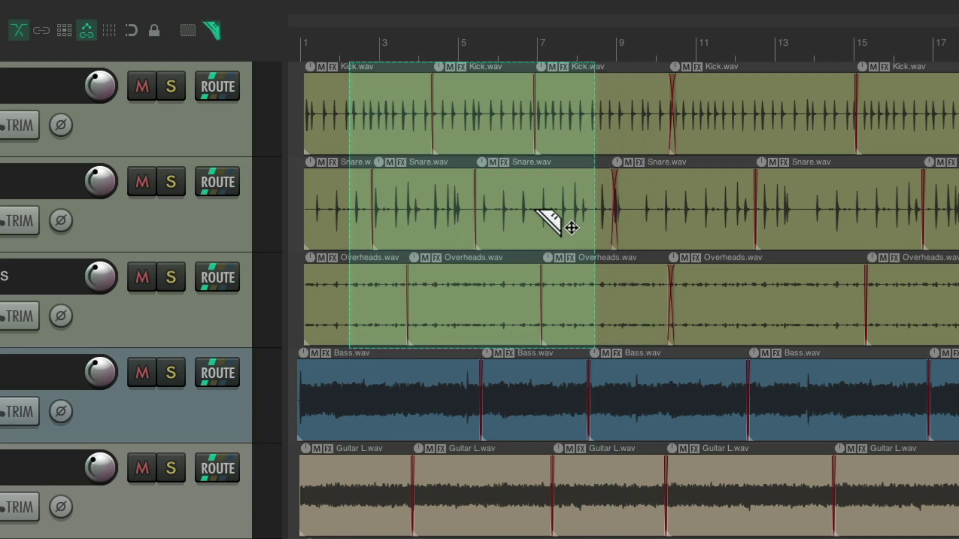
key("Delete")
key("ctrl+z")
key("Delete")
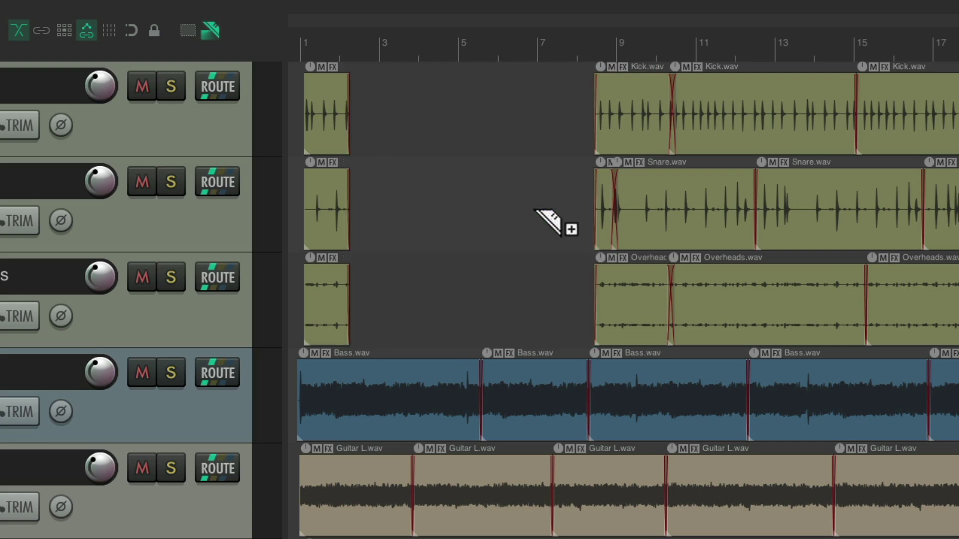
key("ctrl+z")
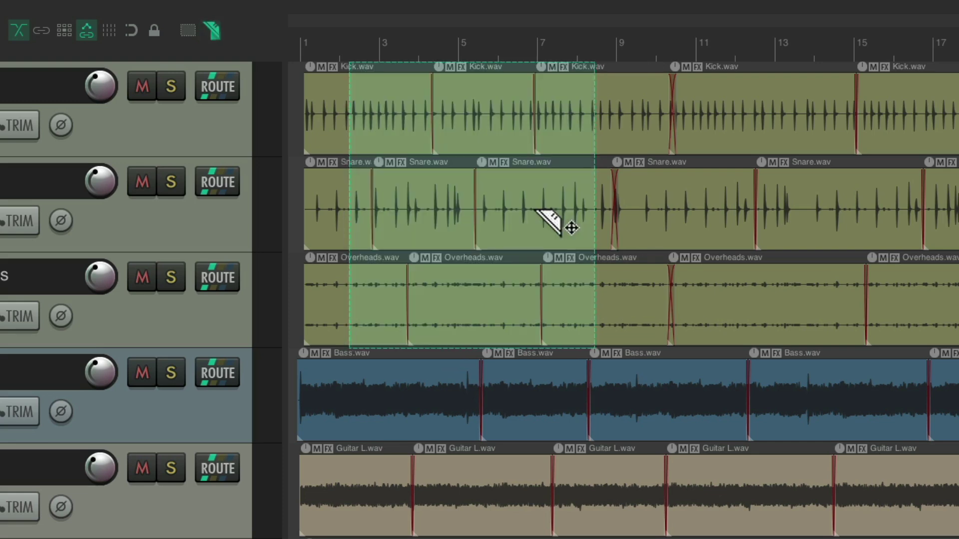
key("Escape")
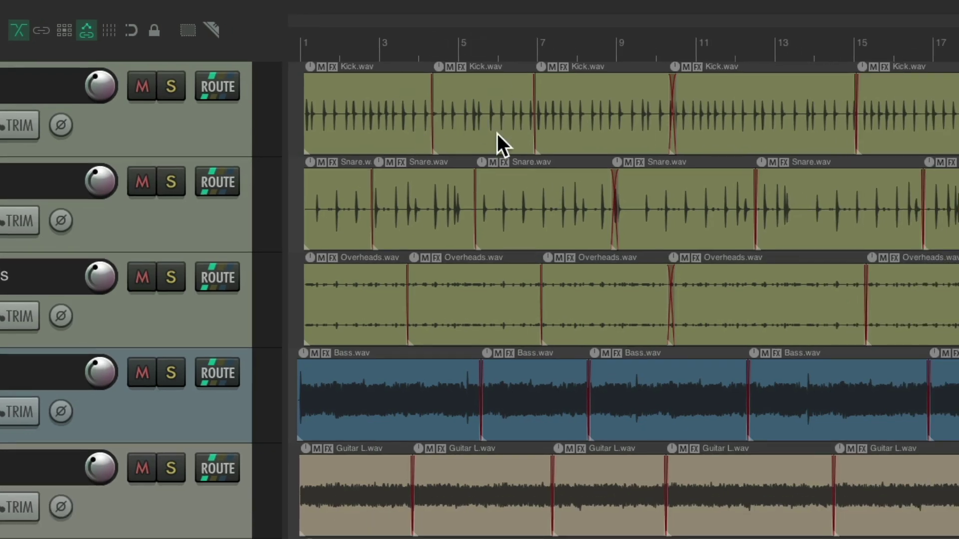
Marquee-select and deselect the drum items, then mark and dismiss a razor area across bars 3.5 to 9.
left_click_drag(355, 101, 588, 295)
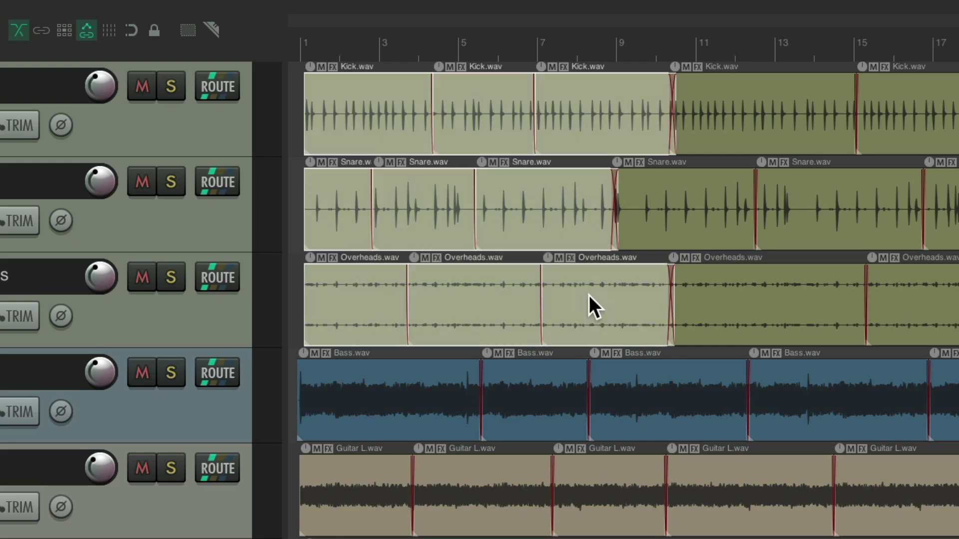
key("Escape")
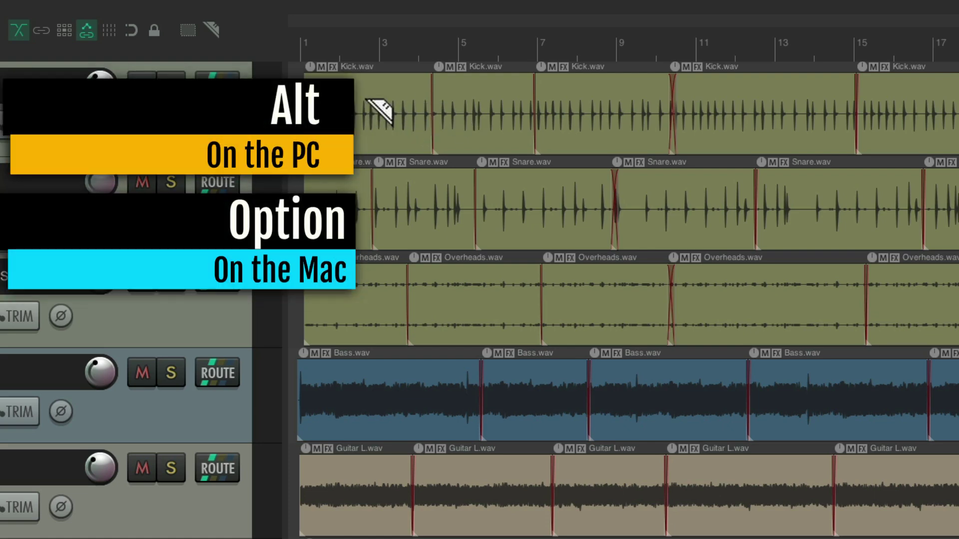
left_click_drag(367, 102, 738, 280)
left_click(738, 281)
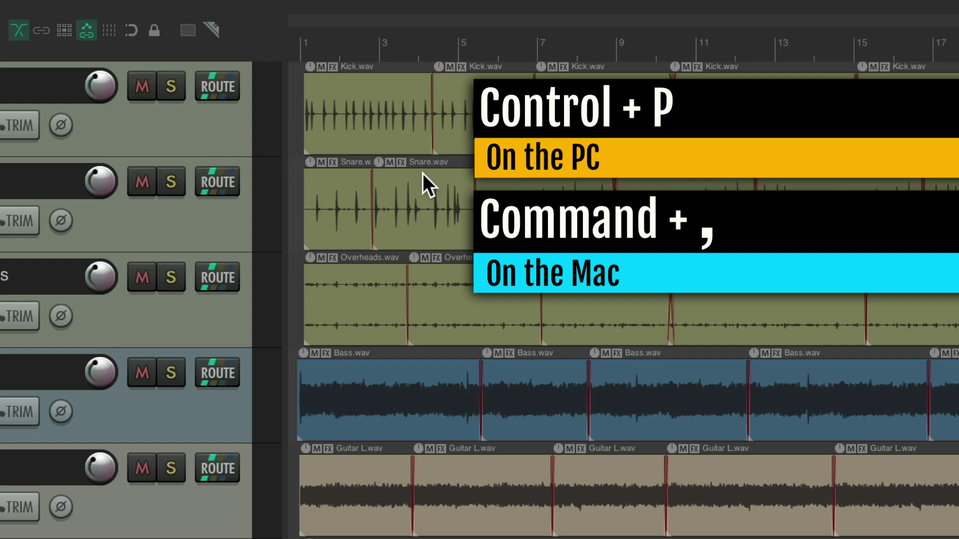
In the Mouse Modifiers preferences, swap the marquee and razor edit modifiers, then swap them back.
key("super+comma")
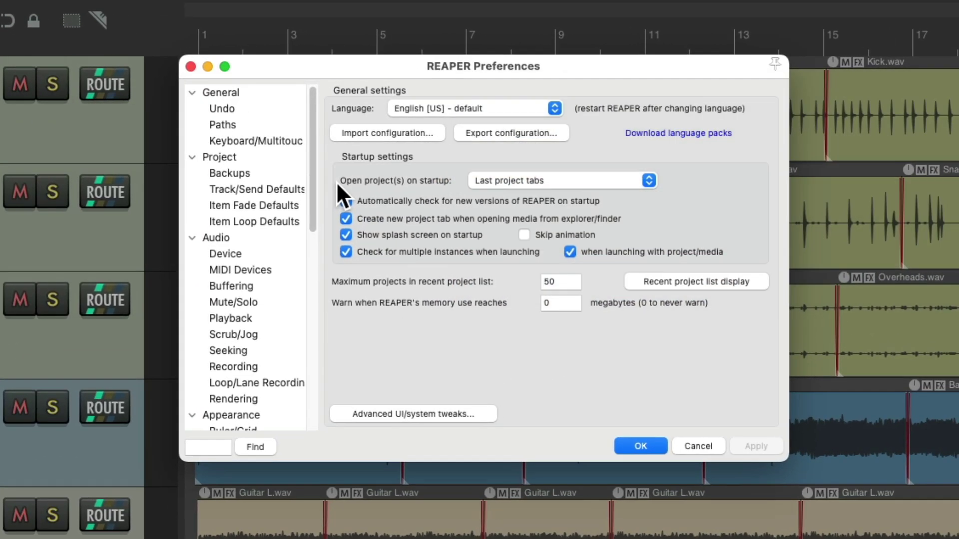
scroll(278, 259, "down", 5)
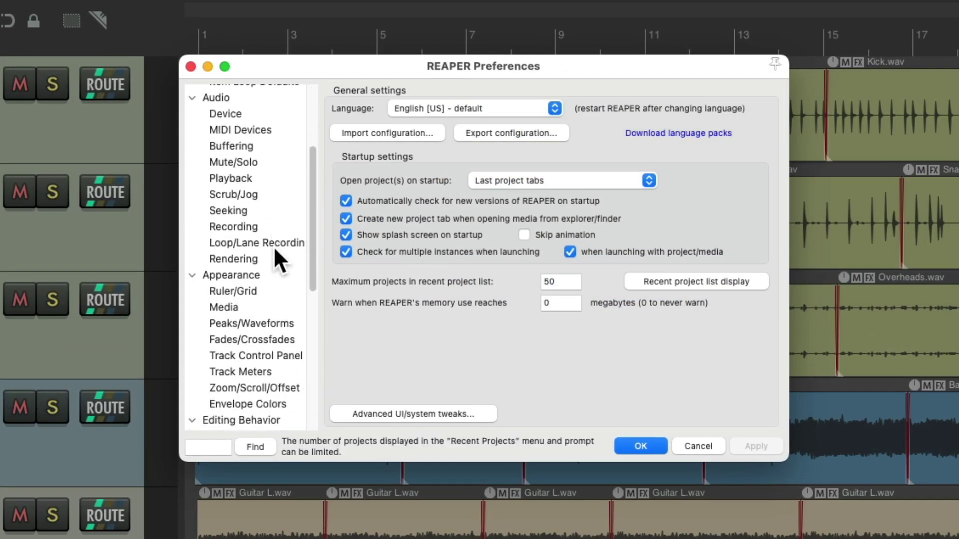
scroll(274, 247, "down", 5)
left_click(283, 346)
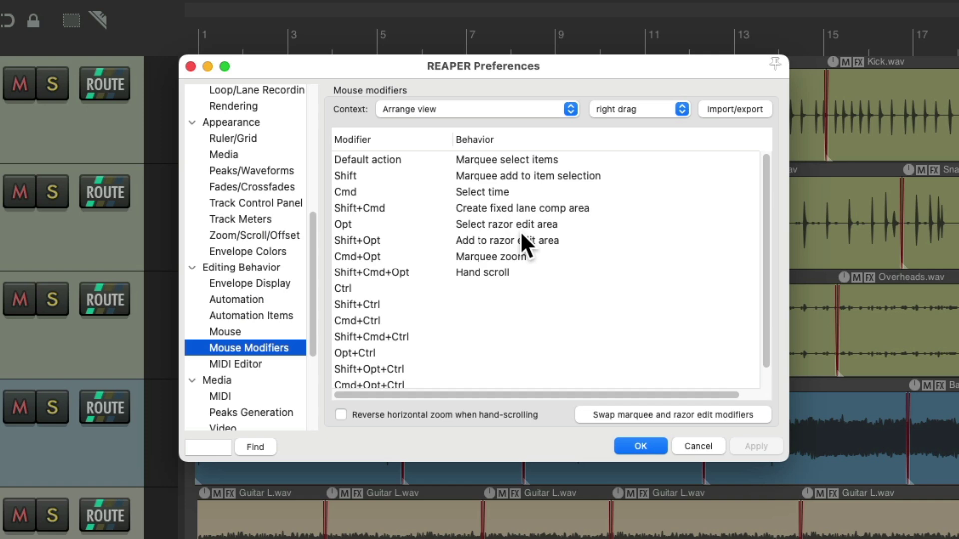
left_click(646, 409)
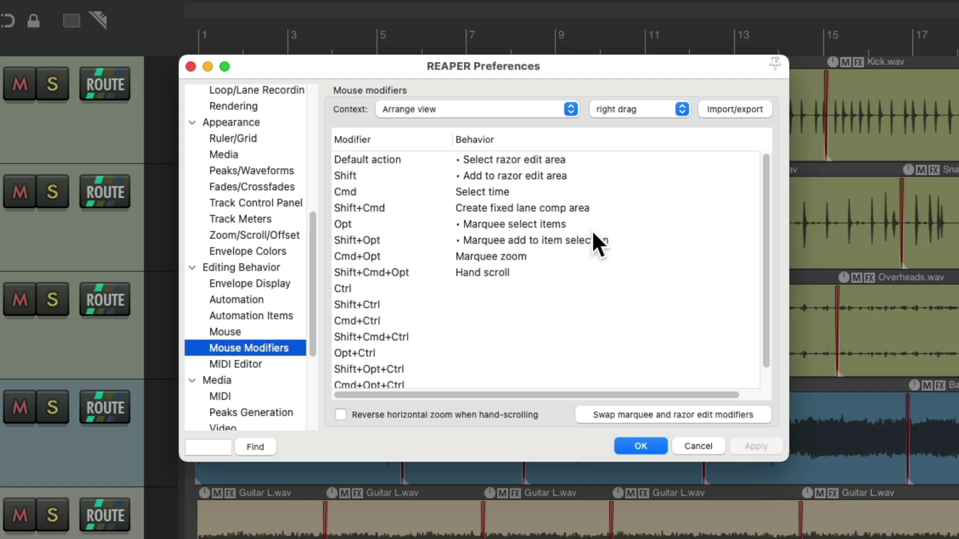
left_click(679, 422)
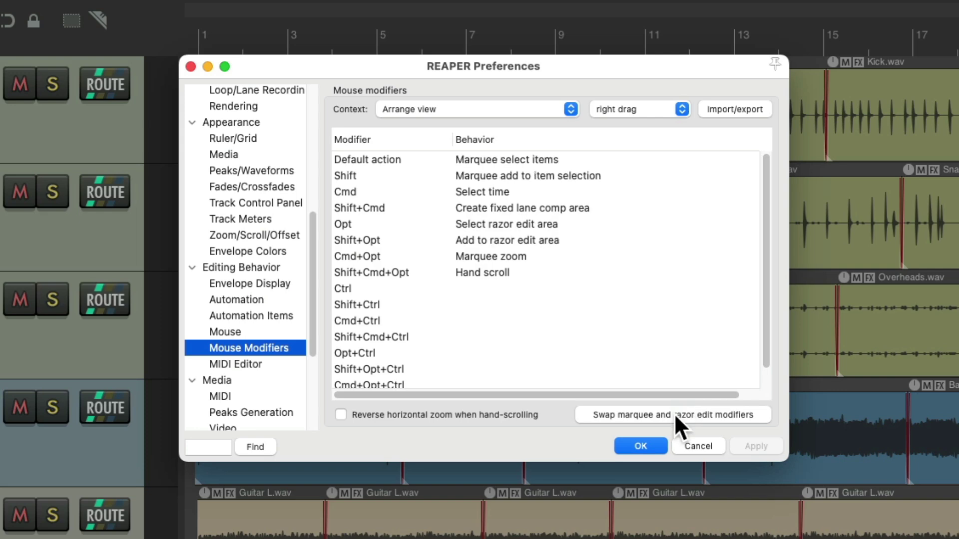
Close Preferences, then marquee-select the drum items and deselect them.
left_click(657, 444)
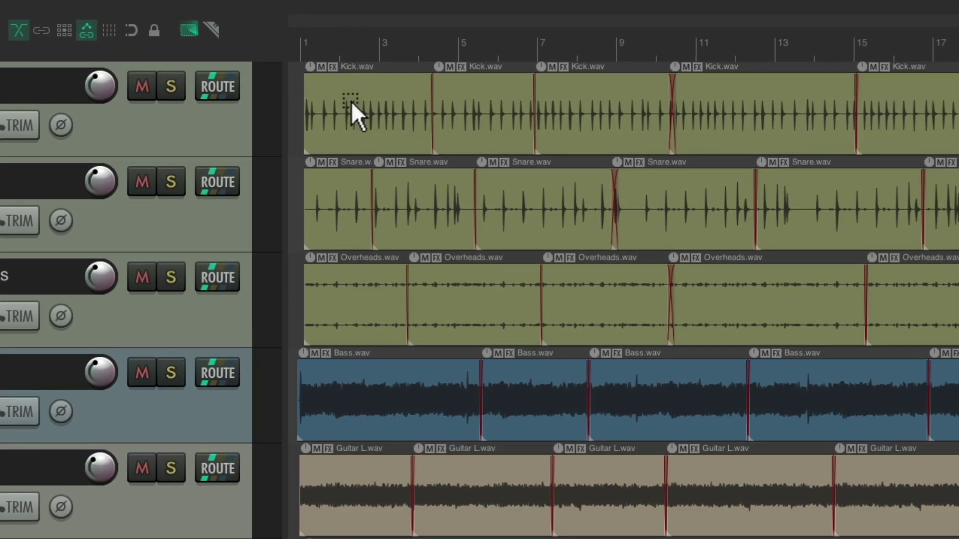
left_click_drag(352, 101, 621, 290)
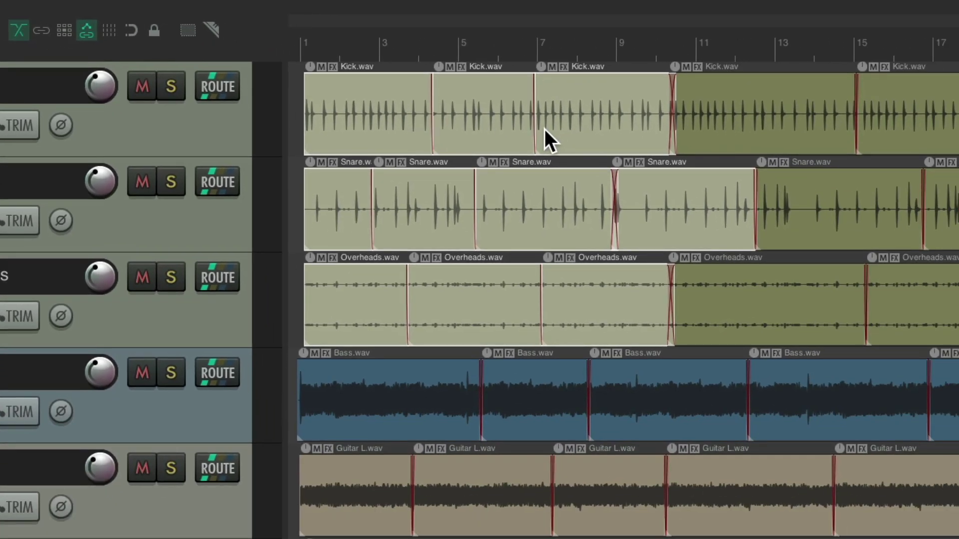
key("Escape")
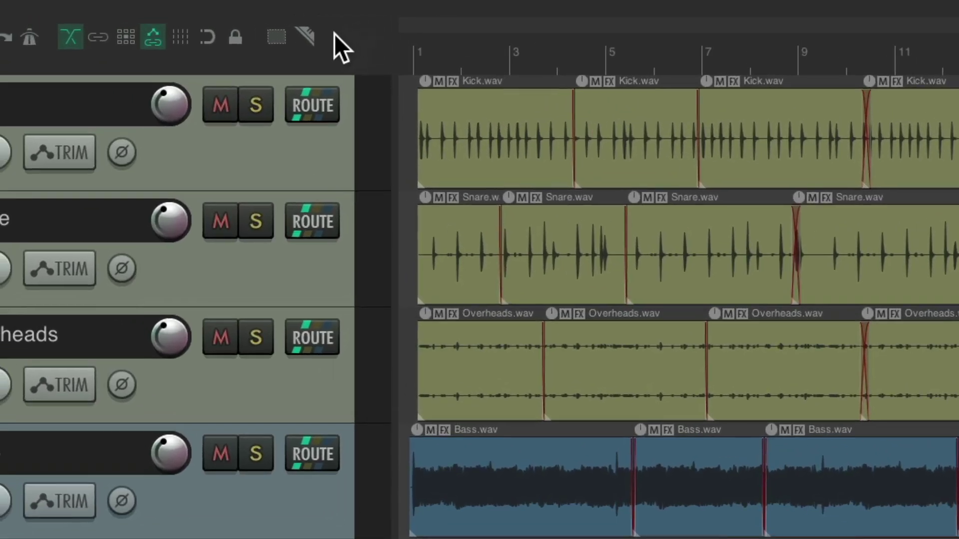
Turn on one-shot razor editing, mark a razor area over the drums for bars 3–11, then turn it off.
left_click(211, 29)
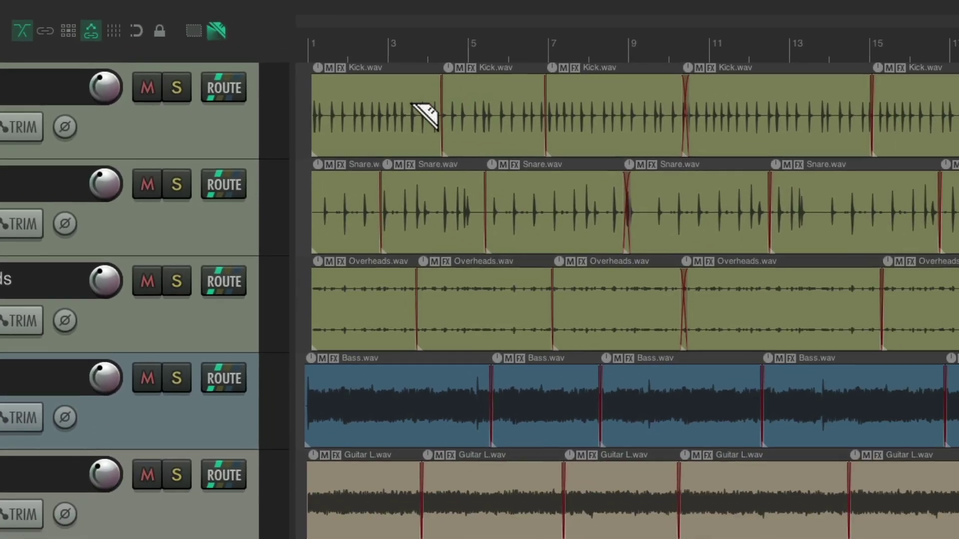
left_click_drag(372, 64, 722, 349)
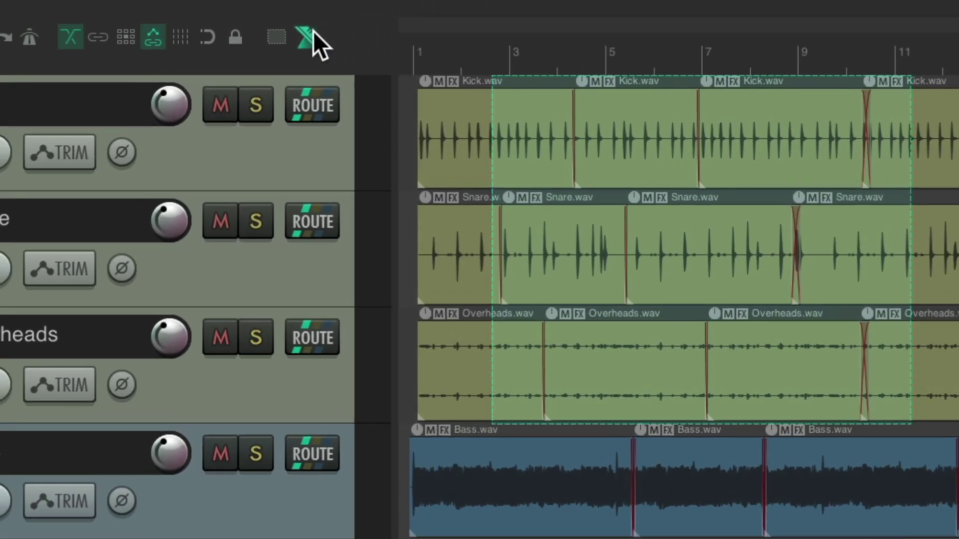
left_click(308, 35)
Open the Customize toolbar window from the main toolbar's right-click menu.
right_click(349, 59)
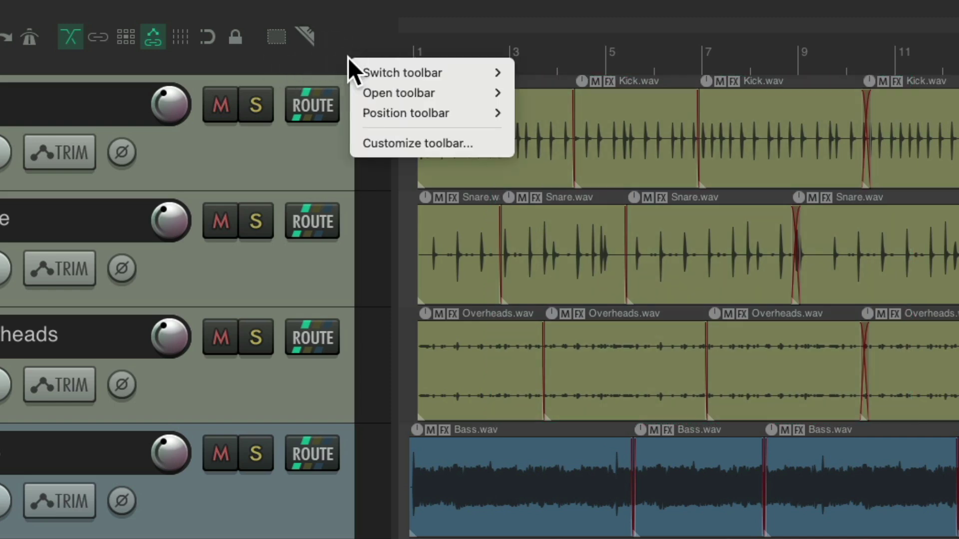
left_click(358, 144)
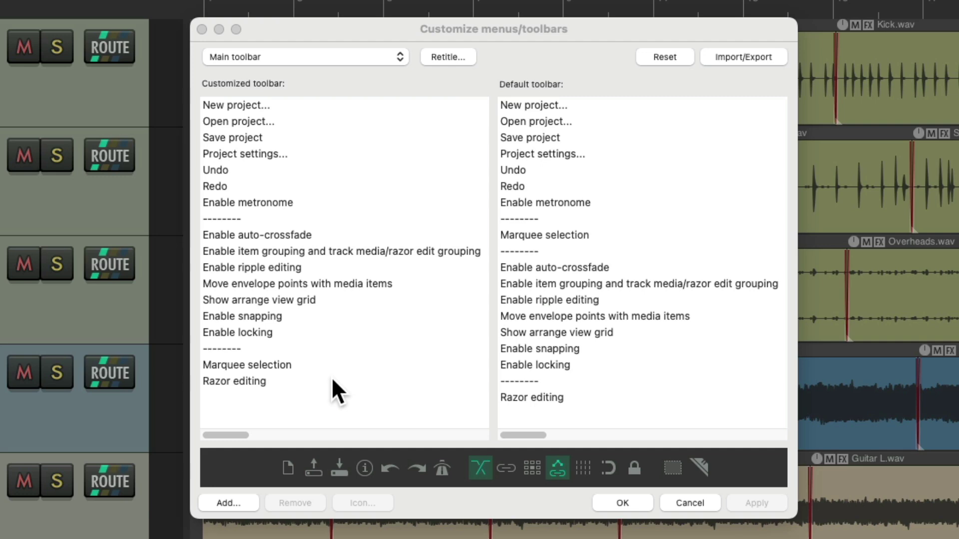
In the Mouse Modifiers preferences, compare the Arrange view, override A and override B contexts.
key("super+comma")
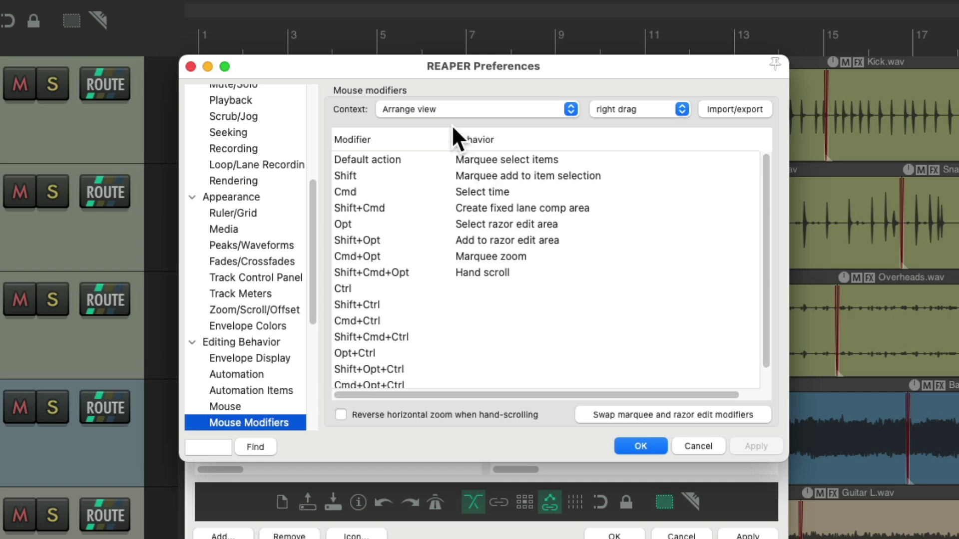
left_click(487, 108)
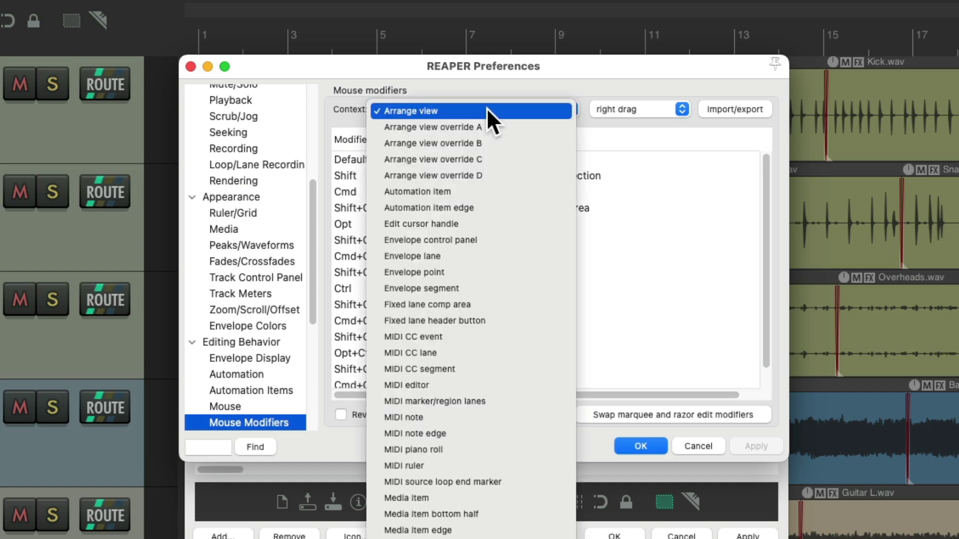
left_click(506, 126)
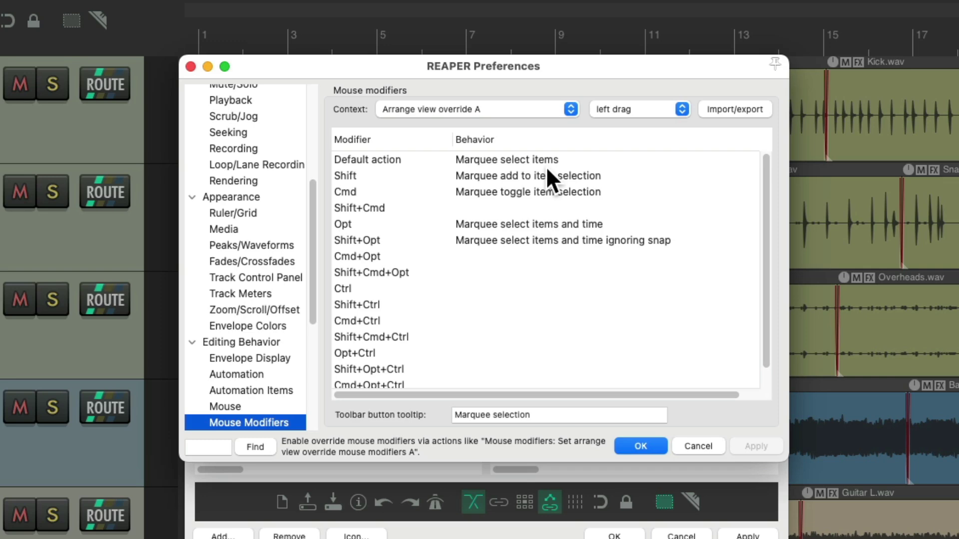
left_click(532, 109)
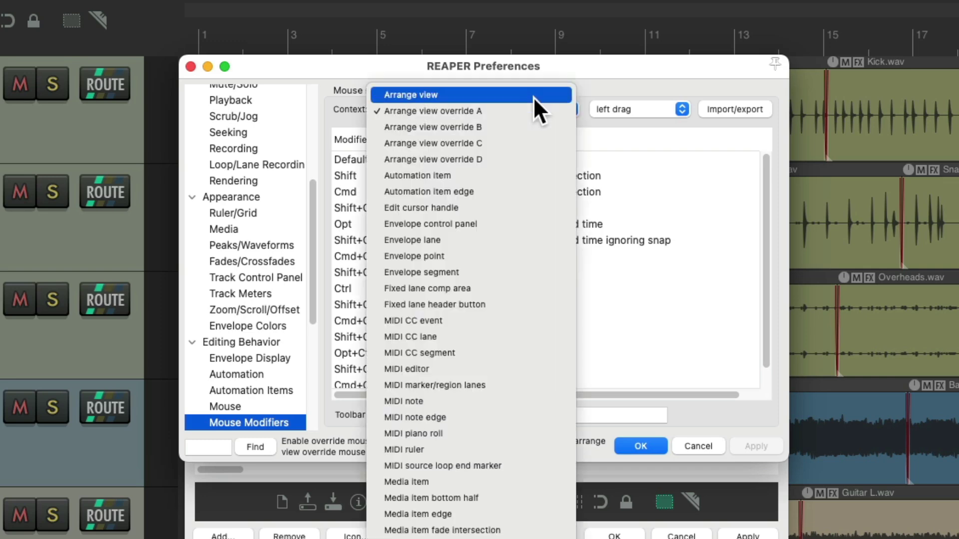
left_click(532, 97)
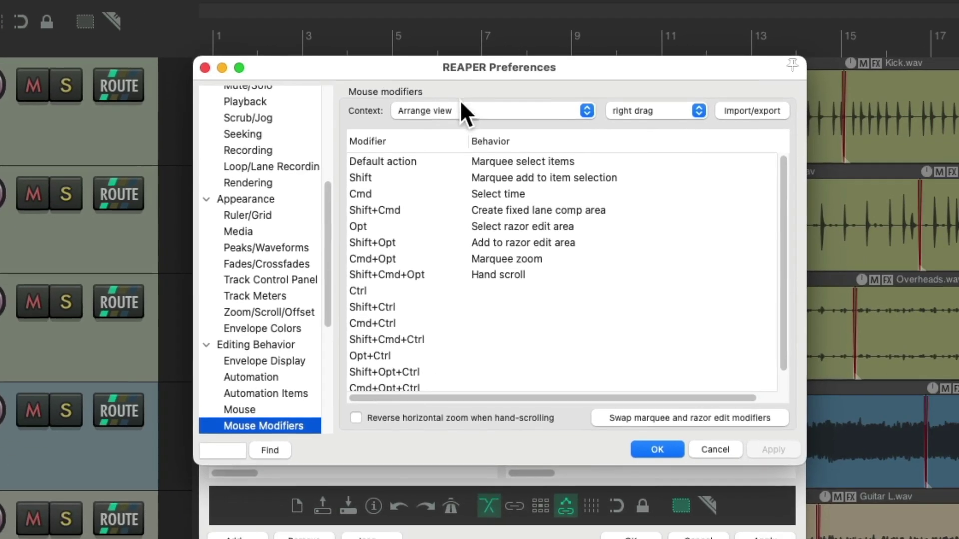
left_click(703, 132)
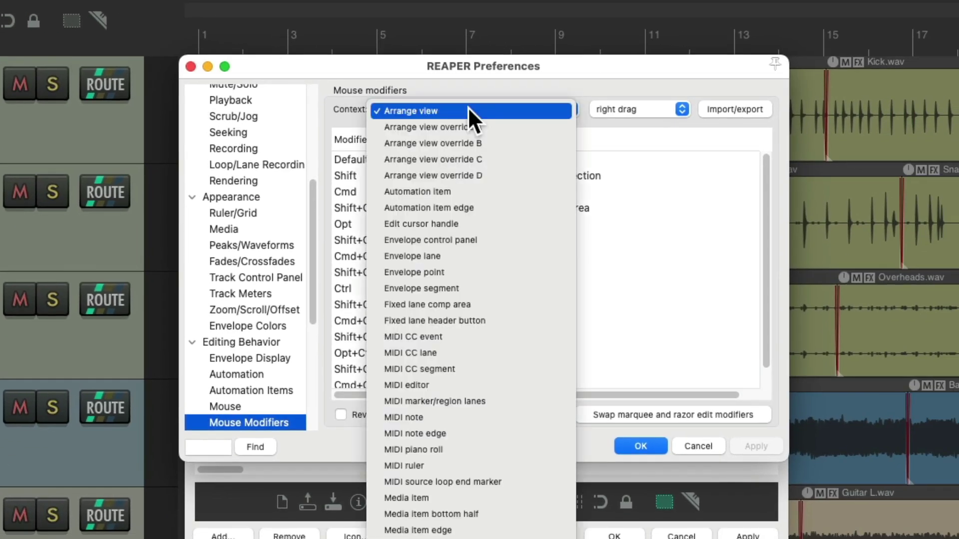
left_click(518, 141)
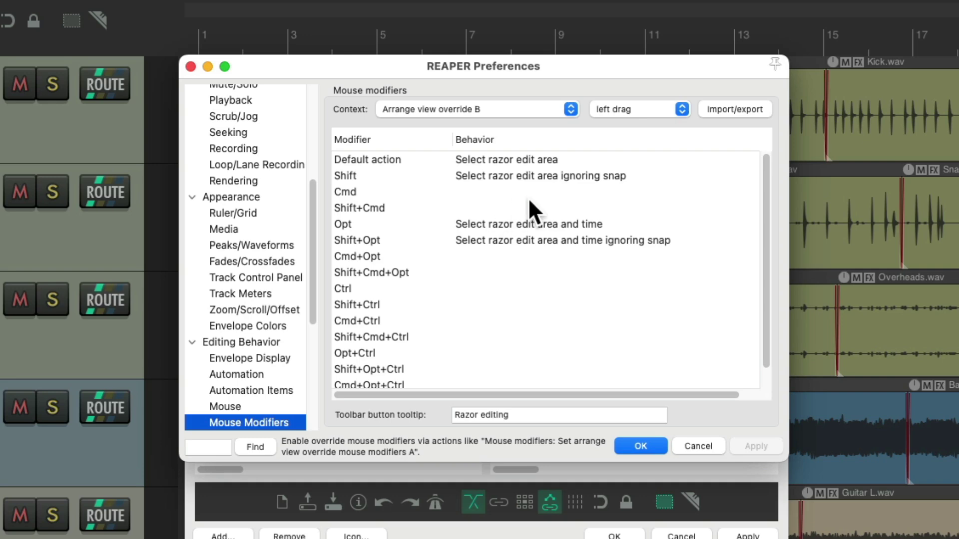
Close Preferences and replace the Marquee selection button with 'Set arrange view override mouse modifiers A until next mouseup'.
left_click(190, 67)
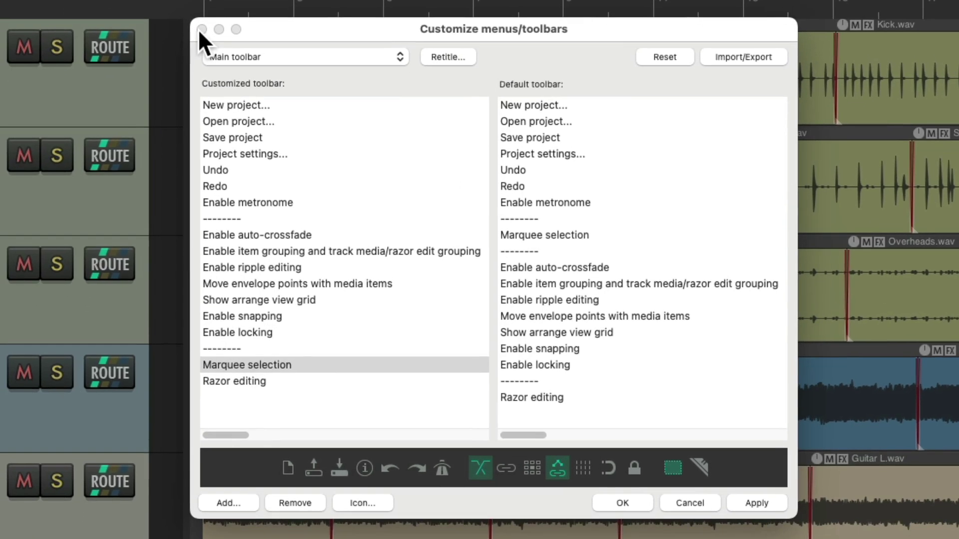
left_click(325, 364)
right_click(320, 364)
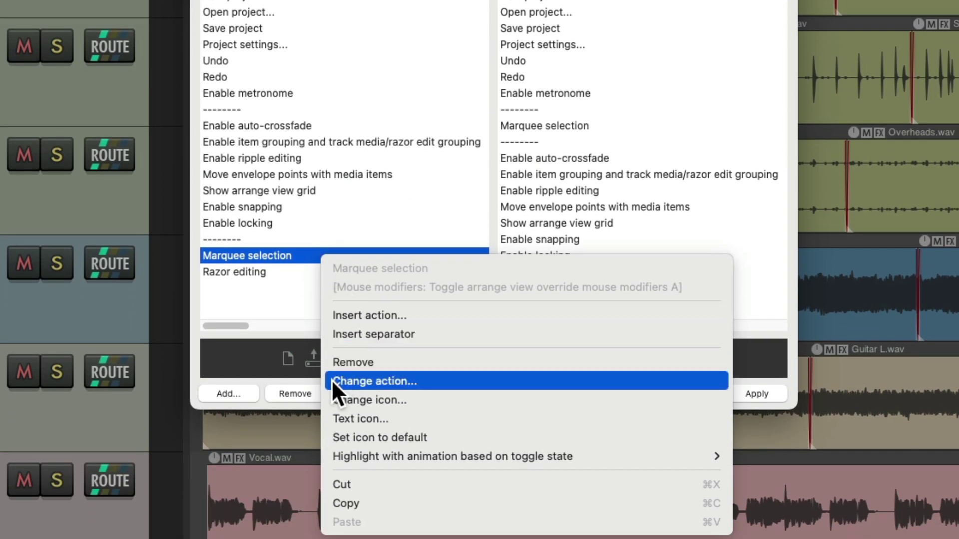
left_click(331, 381)
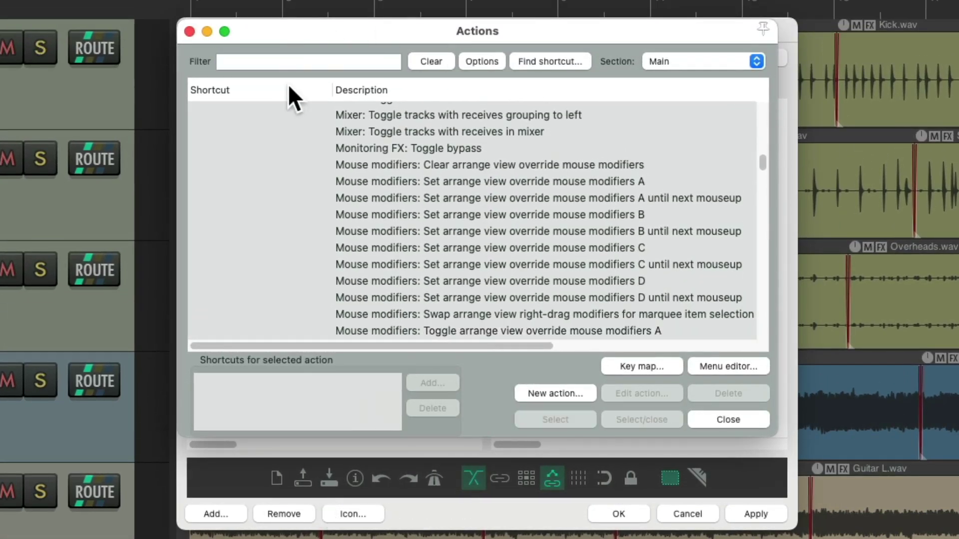
left_click(320, 61)
type("arrange override")
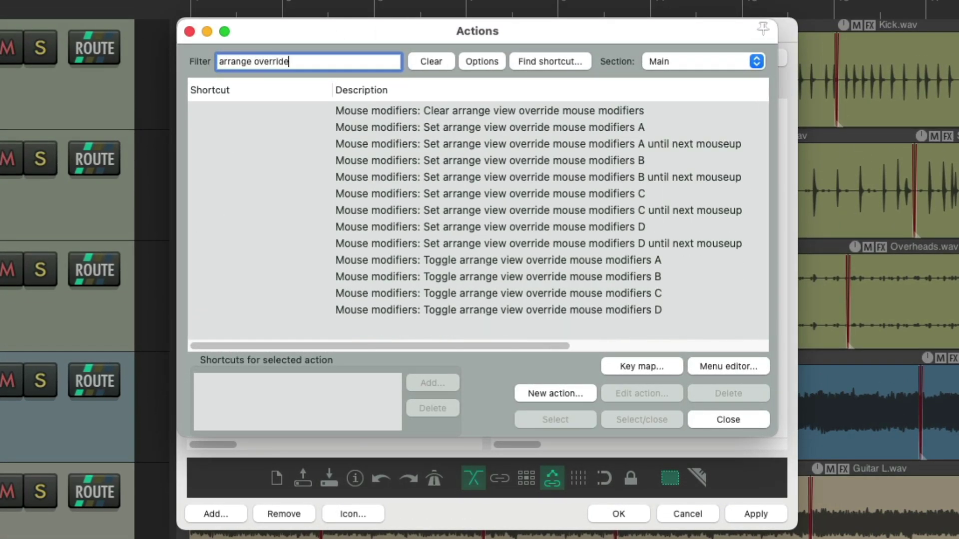
left_click(475, 259)
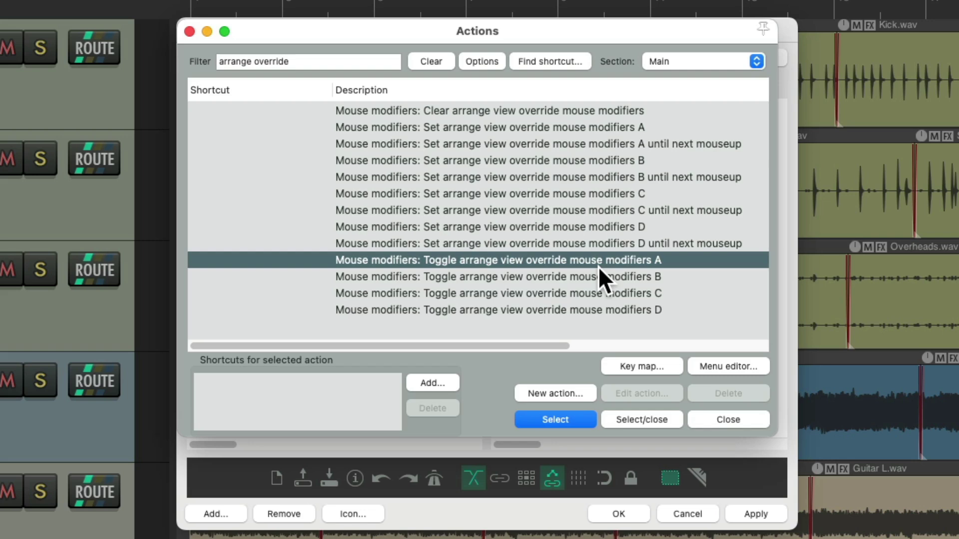
left_click(553, 277)
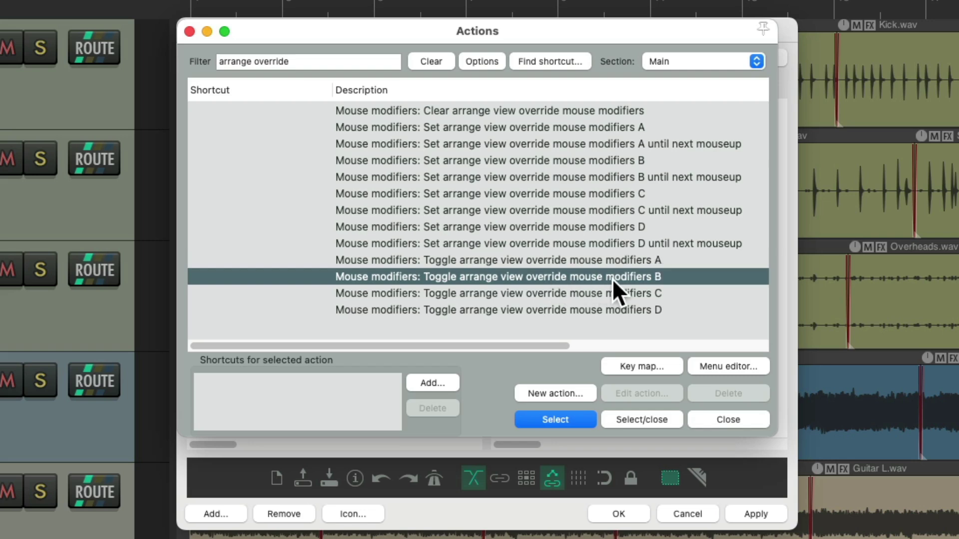
left_click(590, 143)
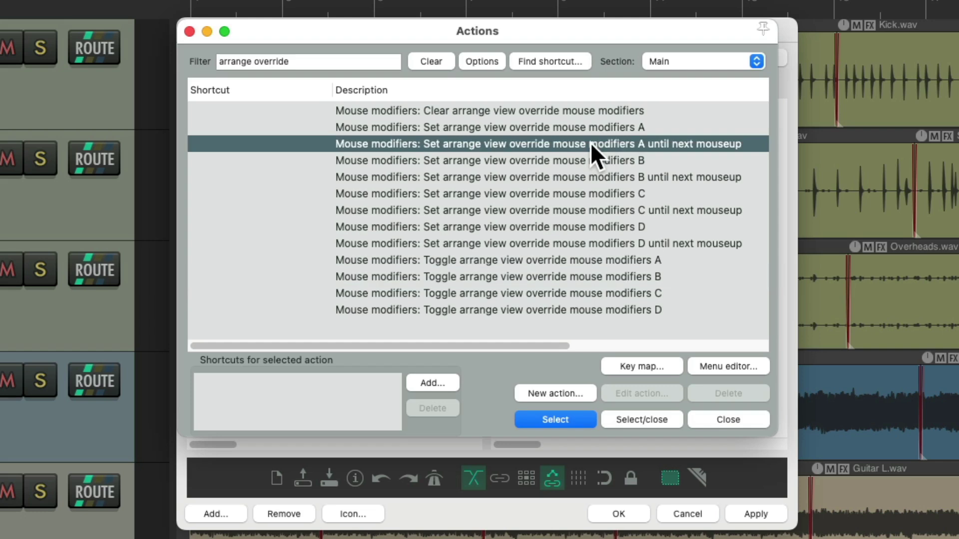
left_click(600, 175)
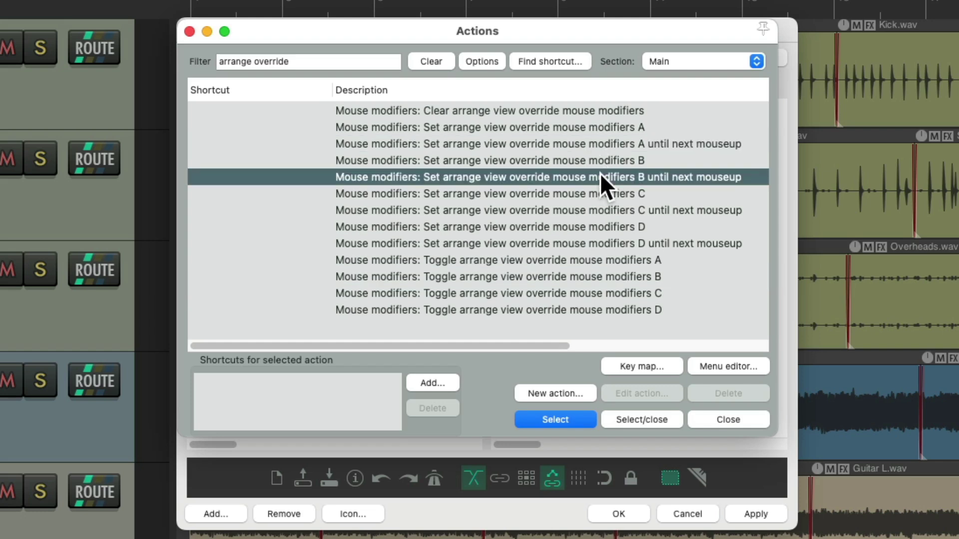
left_click(592, 145)
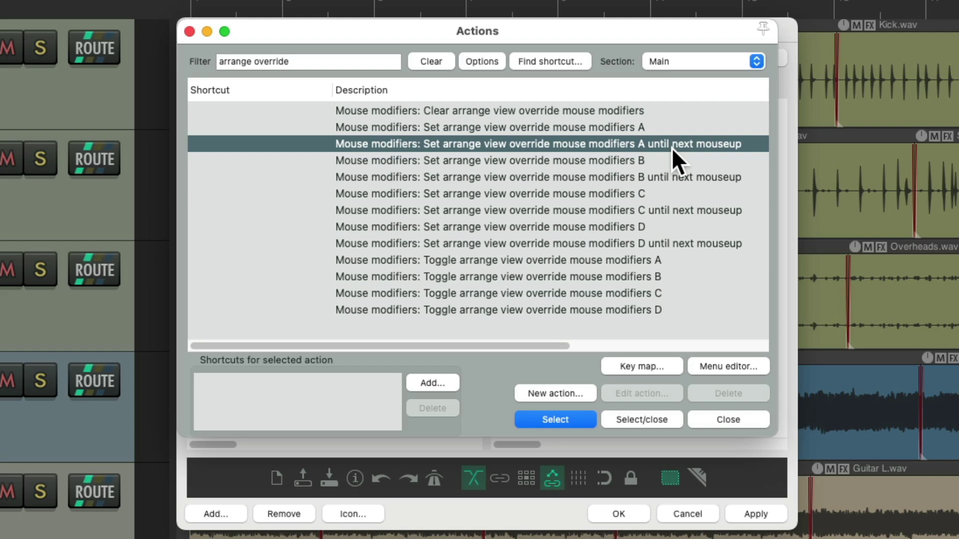
left_click(685, 179)
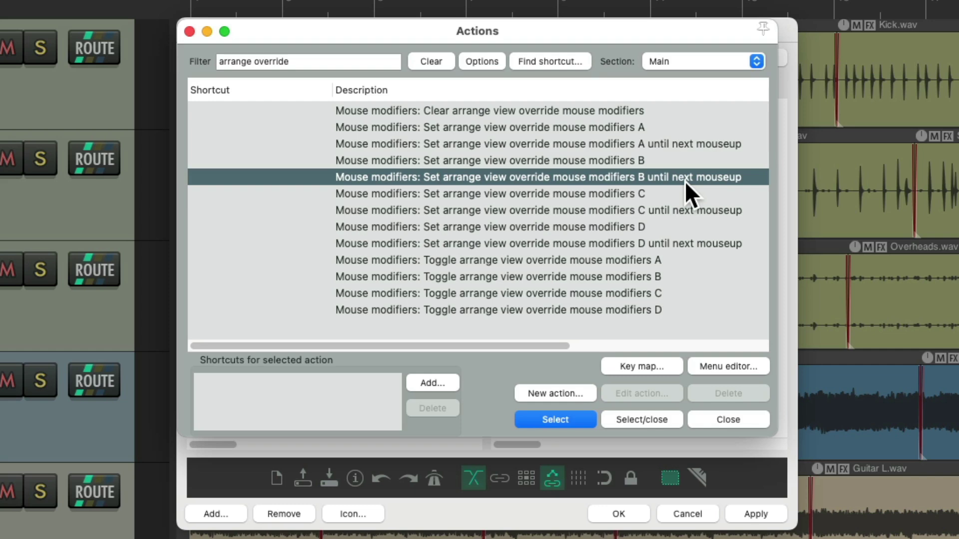
left_click(615, 145)
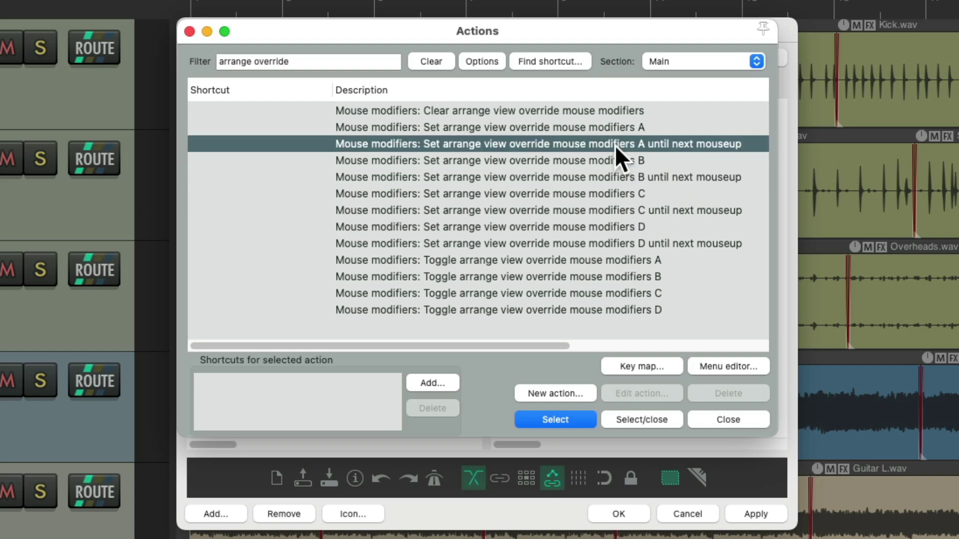
double_click(581, 143)
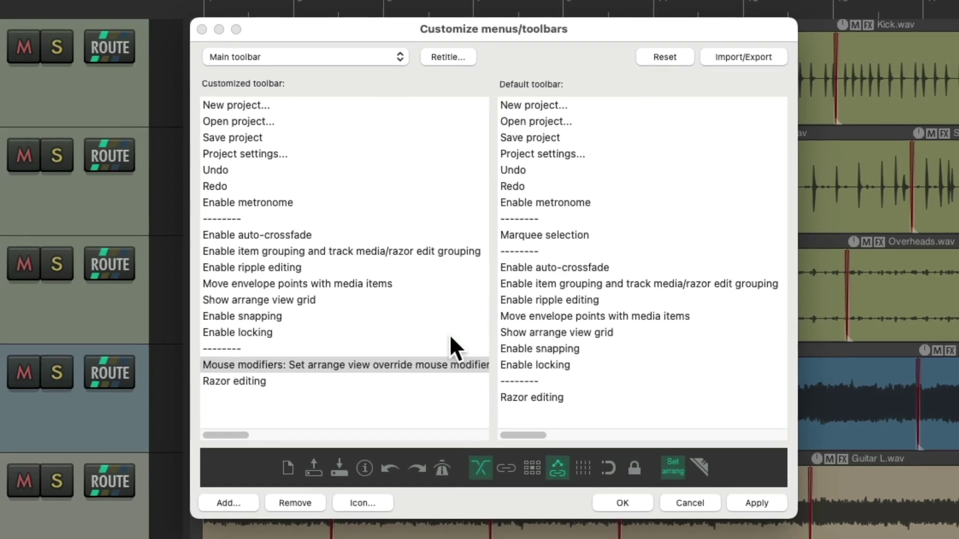
Replace the Razor editing button with the override B until-next-mouseup action.
right_click(339, 381)
left_click(363, 507)
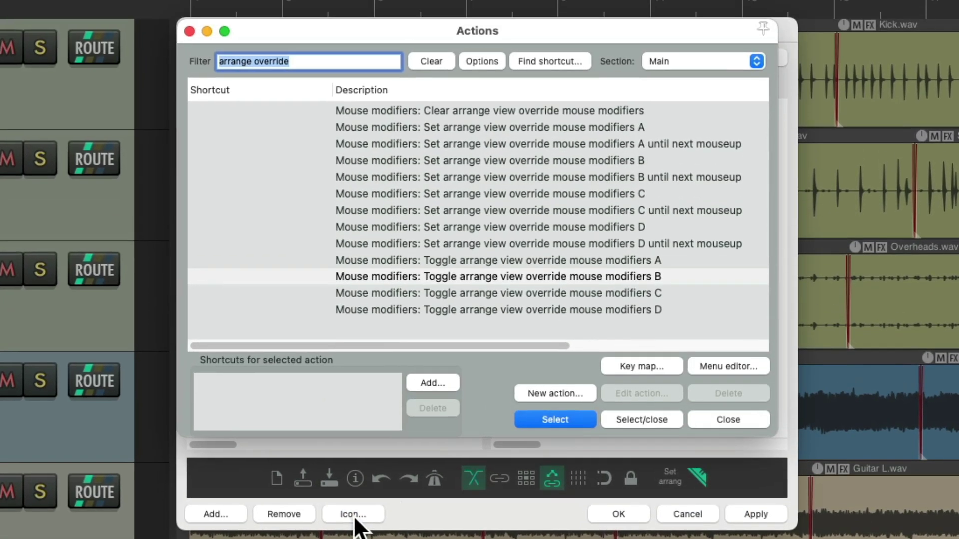
left_click(619, 180)
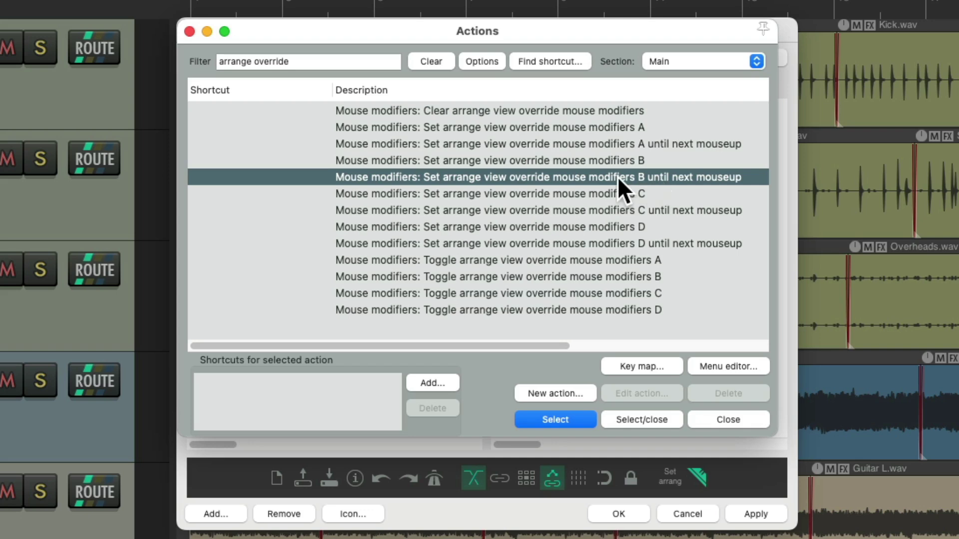
double_click(617, 175)
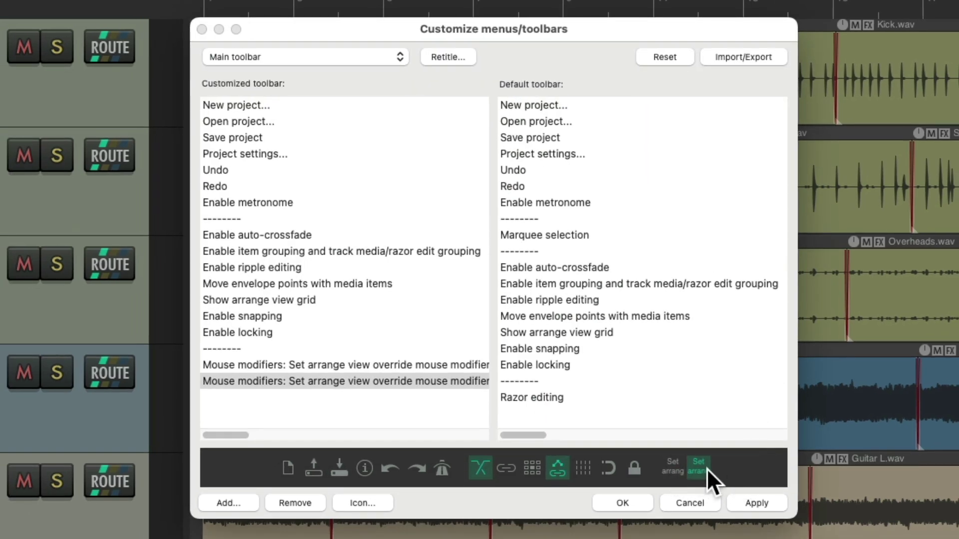
Give the override A button a dashed-rectangle icon and the override B button a razor icon, then save.
left_click(670, 467)
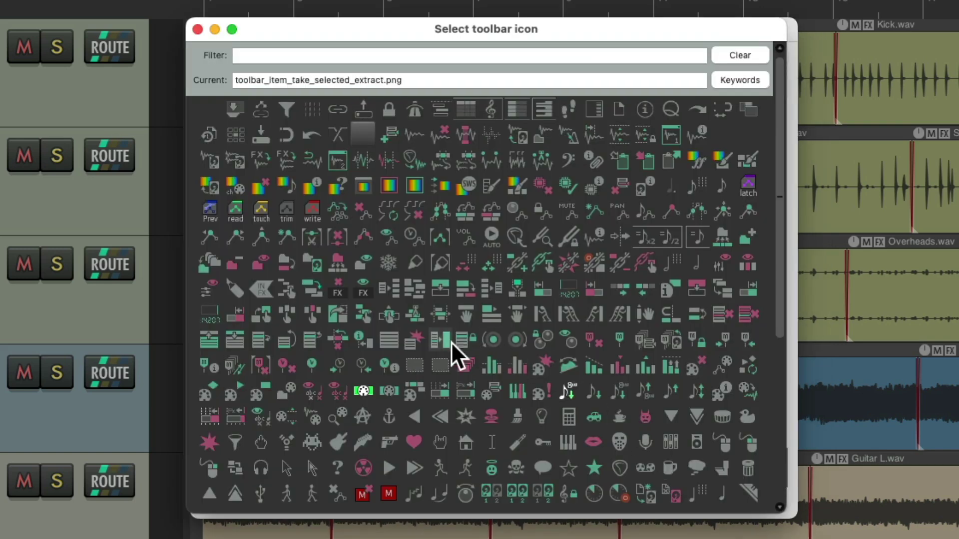
left_click(414, 365)
left_click(698, 461)
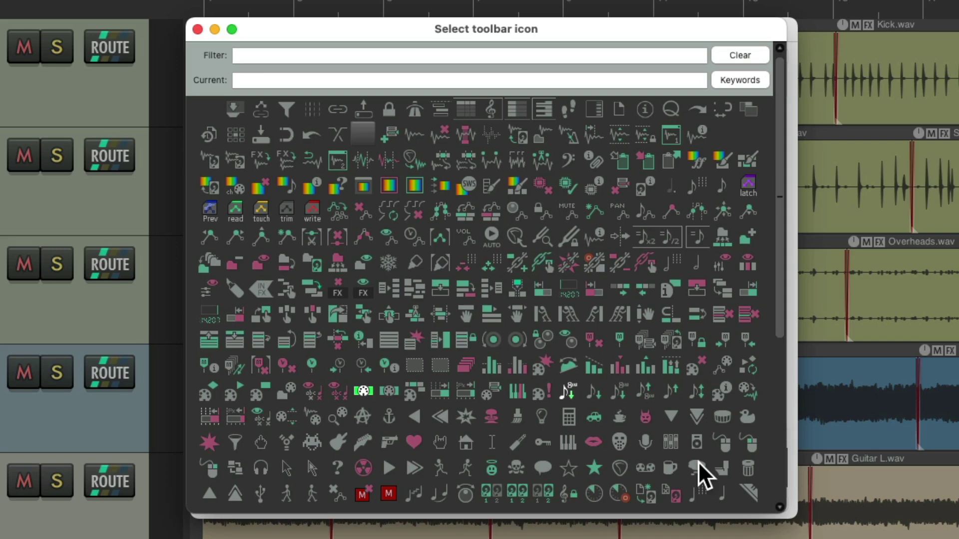
scroll(569, 329, "down", 5)
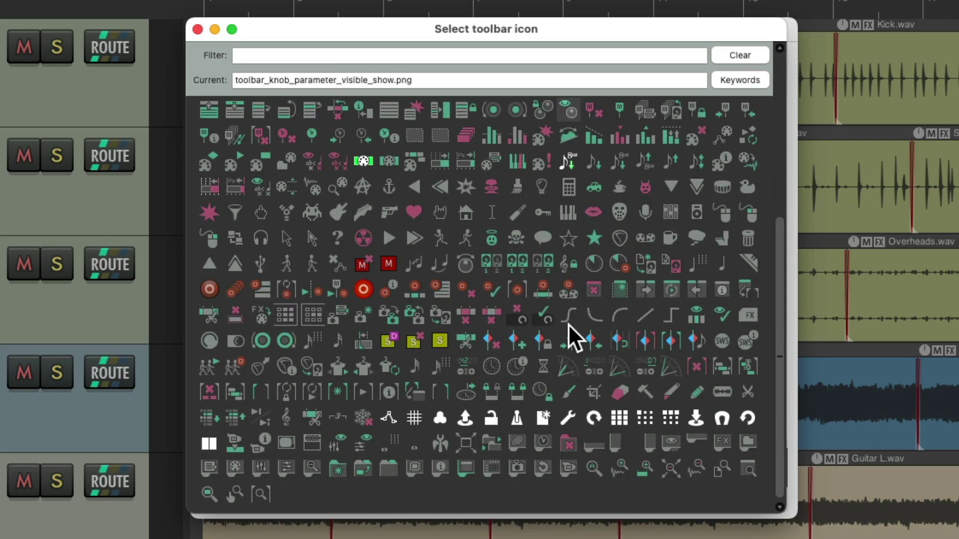
left_click(754, 263)
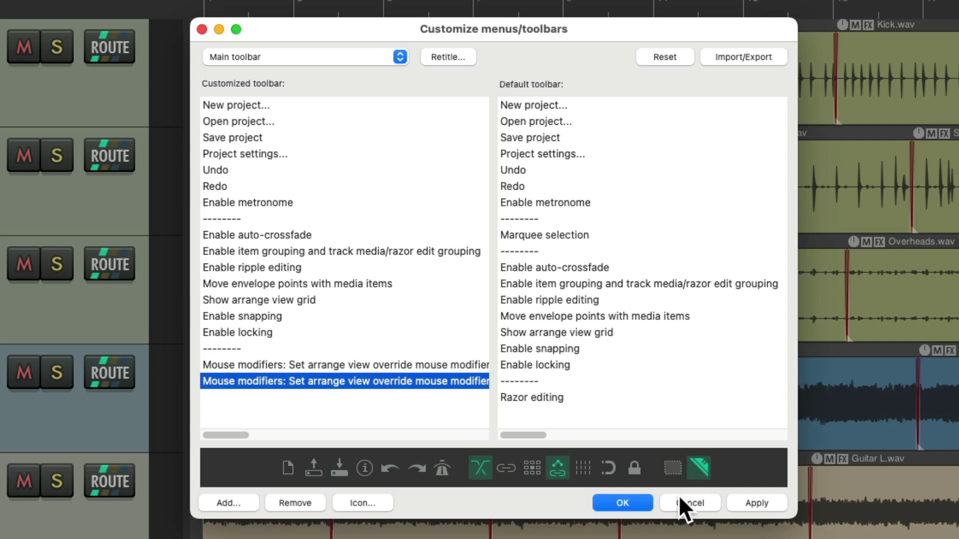
left_click(643, 501)
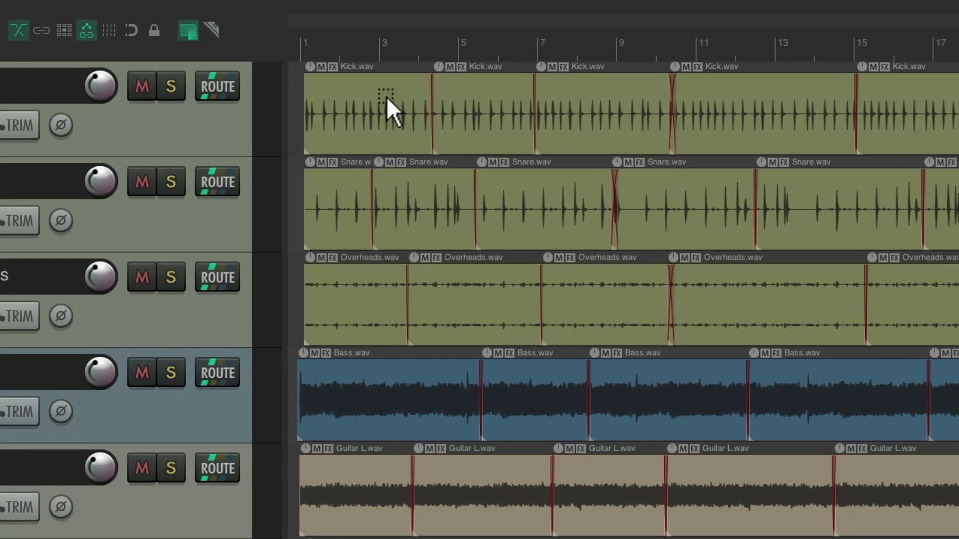
left_click_drag(494, 104, 785, 372)
left_click_drag(607, 304, 611, 304)
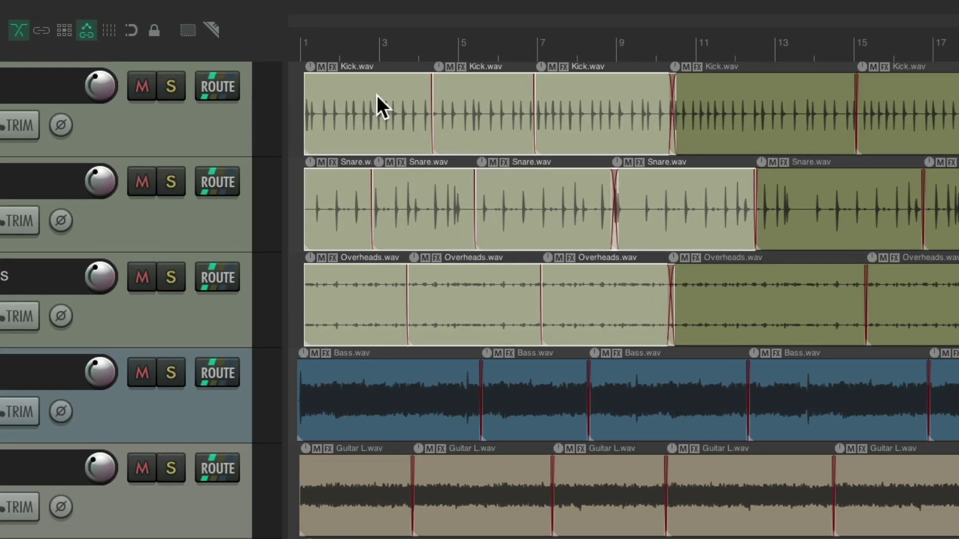
left_click_drag(506, 122, 674, 114)
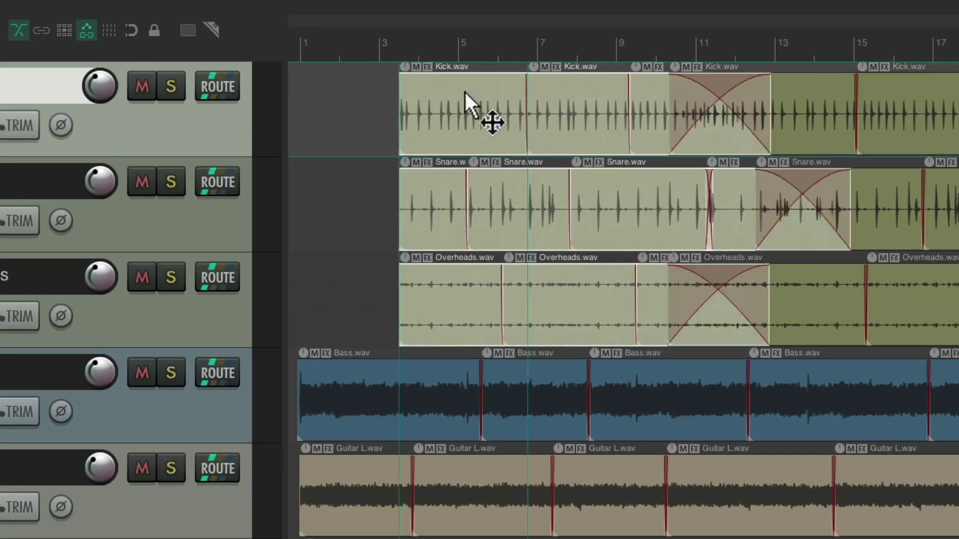
left_click_drag(515, 94, 451, 126)
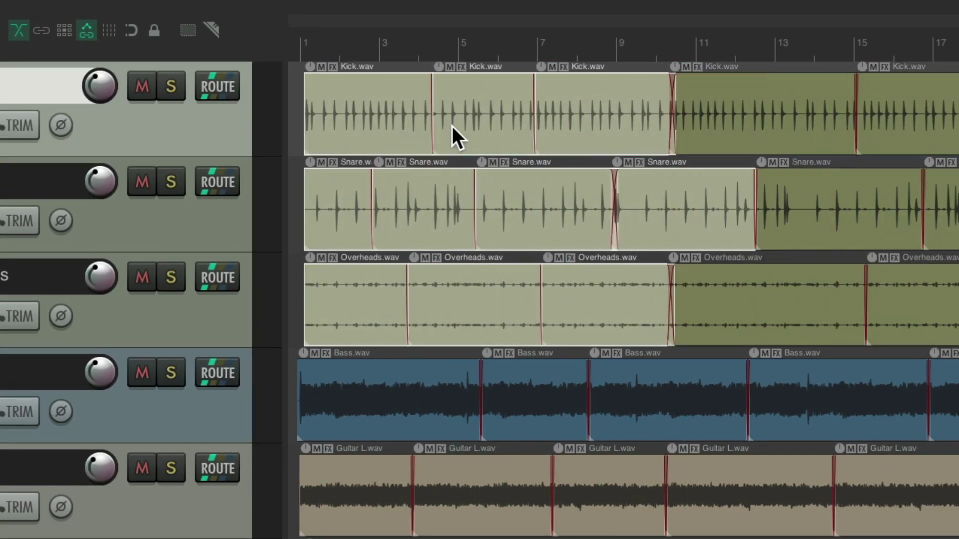
key("Delete")
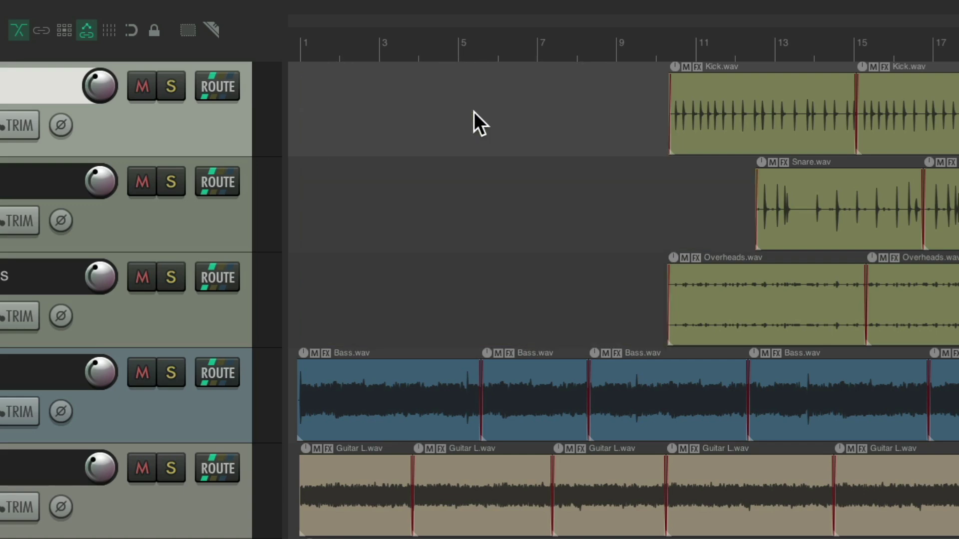
key("ctrl+z")
key("Delete")
key("ctrl+z")
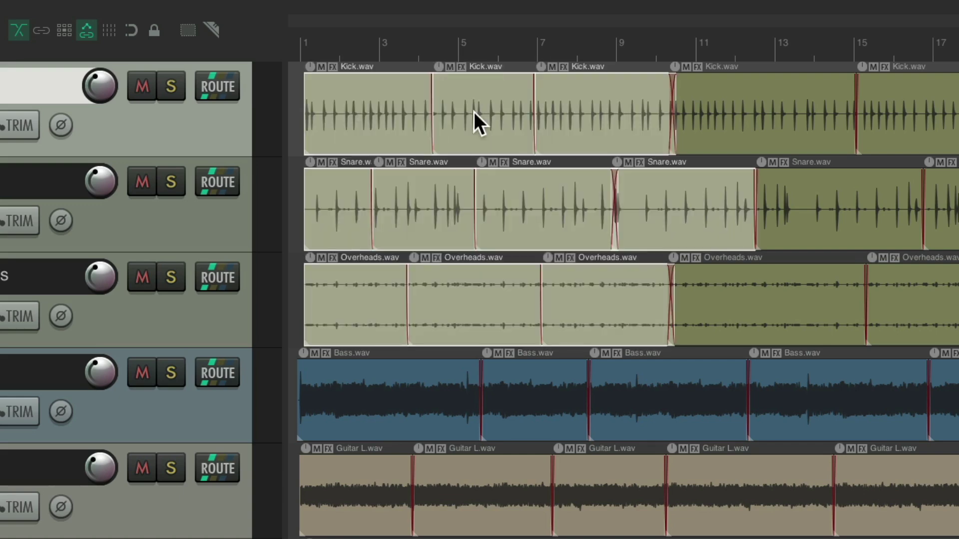
key("Escape")
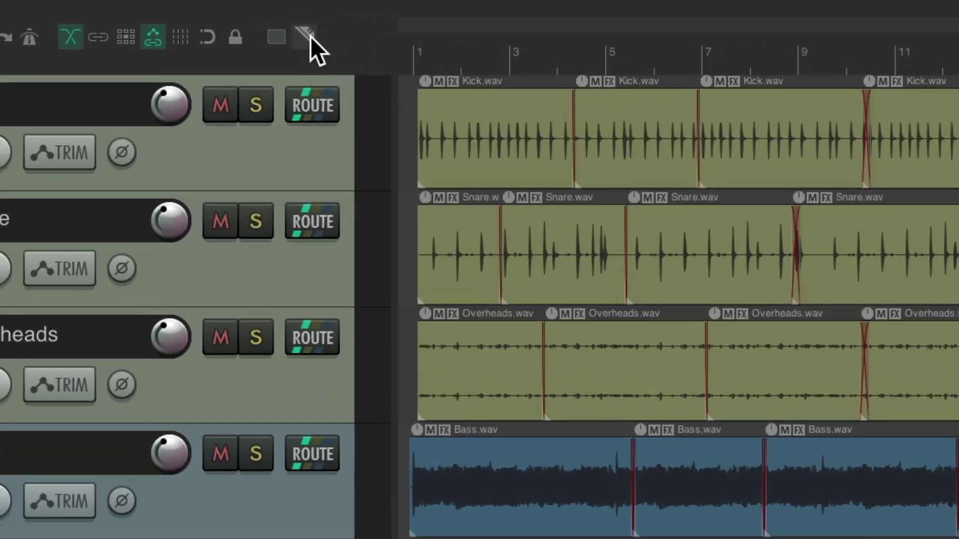
left_click(310, 37)
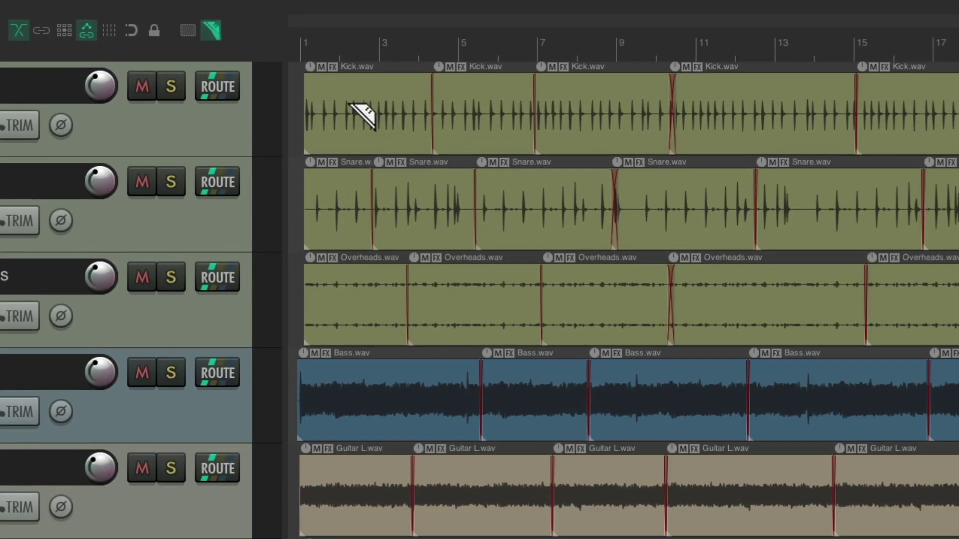
left_click_drag(469, 124, 832, 266)
left_click_drag(656, 230, 719, 315)
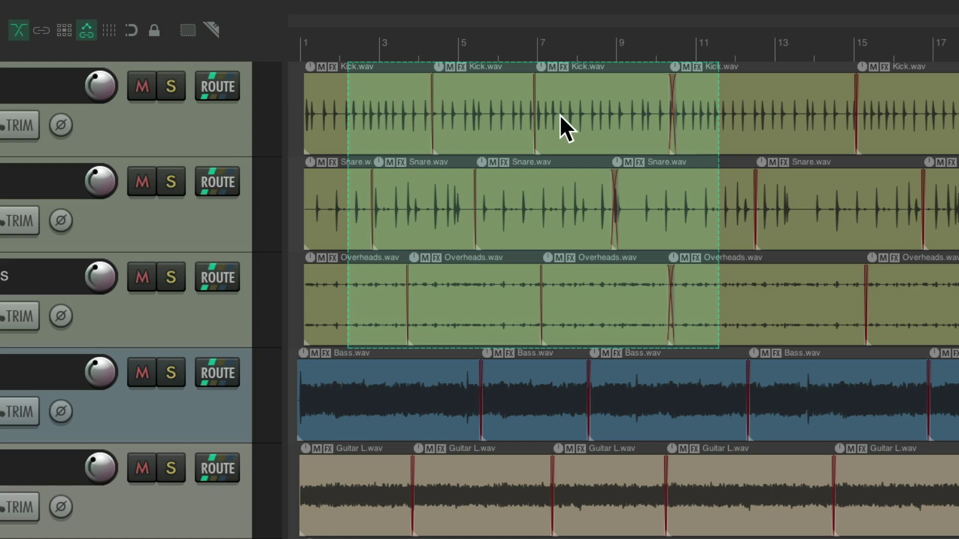
left_click(560, 115)
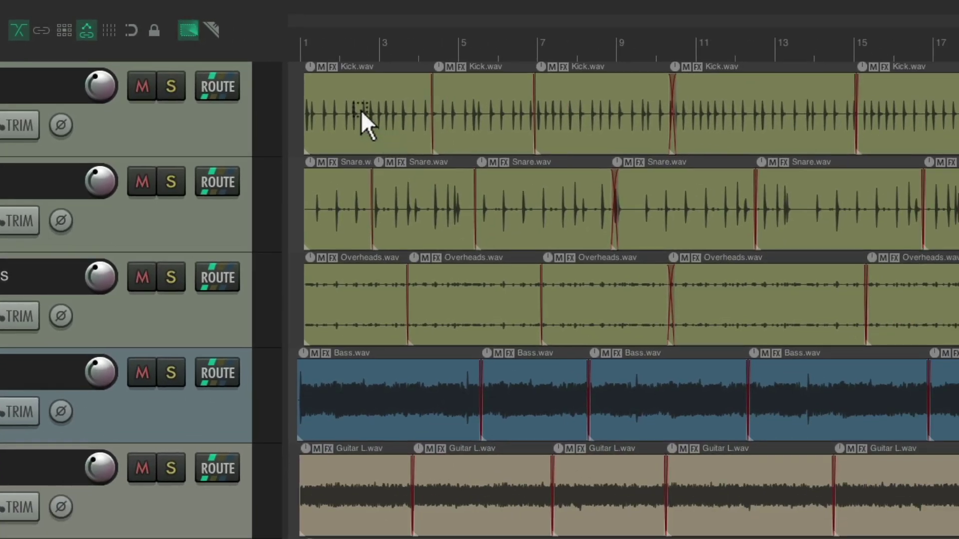
left_click_drag(360, 100, 615, 330)
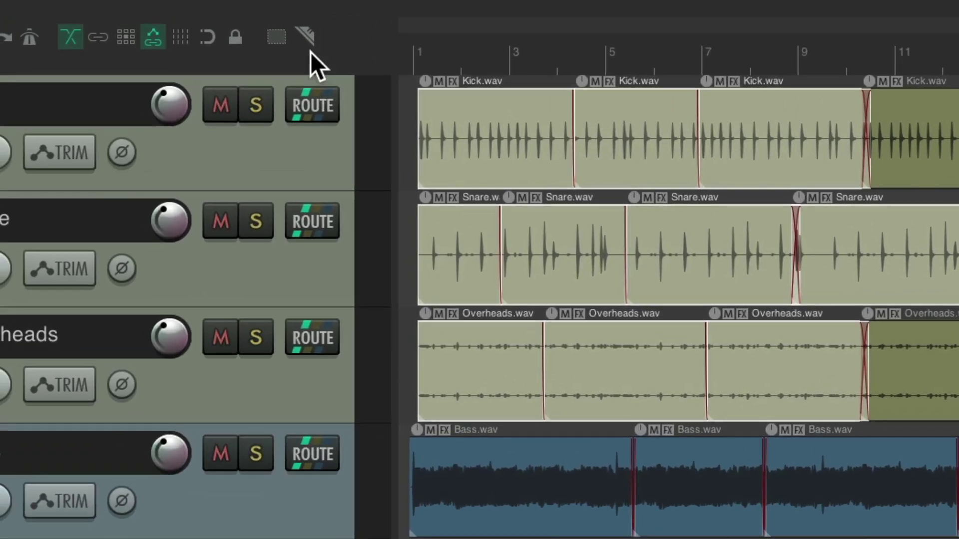
key("Escape")
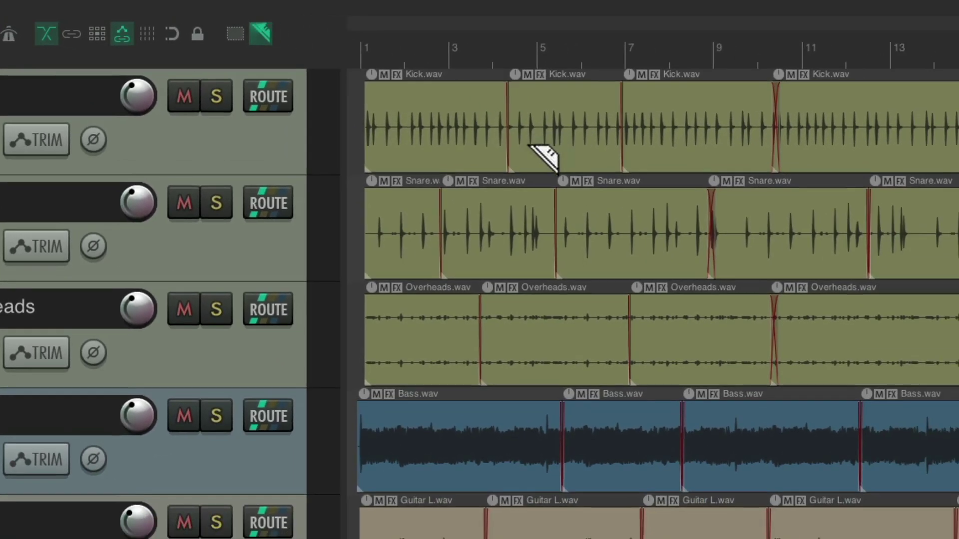
left_click_drag(487, 74, 821, 416)
left_click_drag(635, 343, 635, 343)
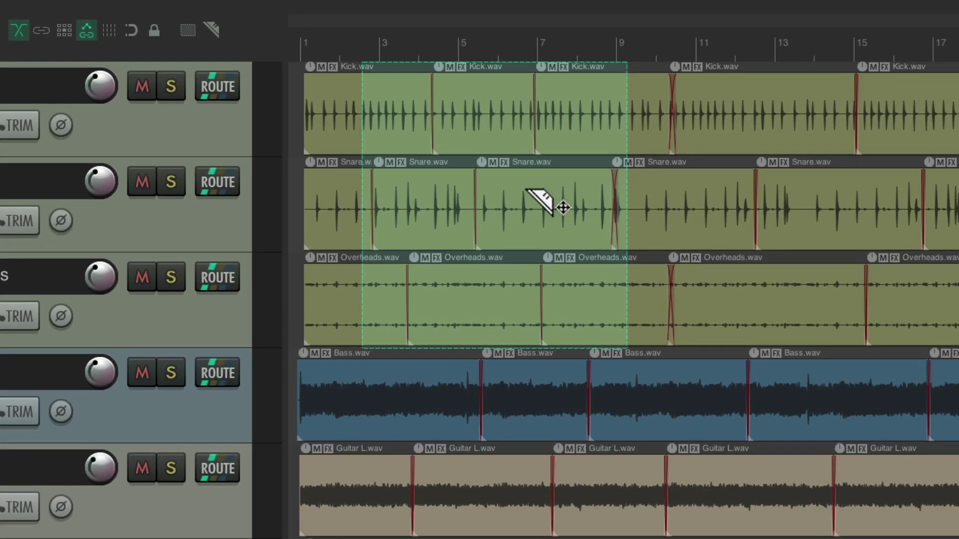
left_click(525, 187)
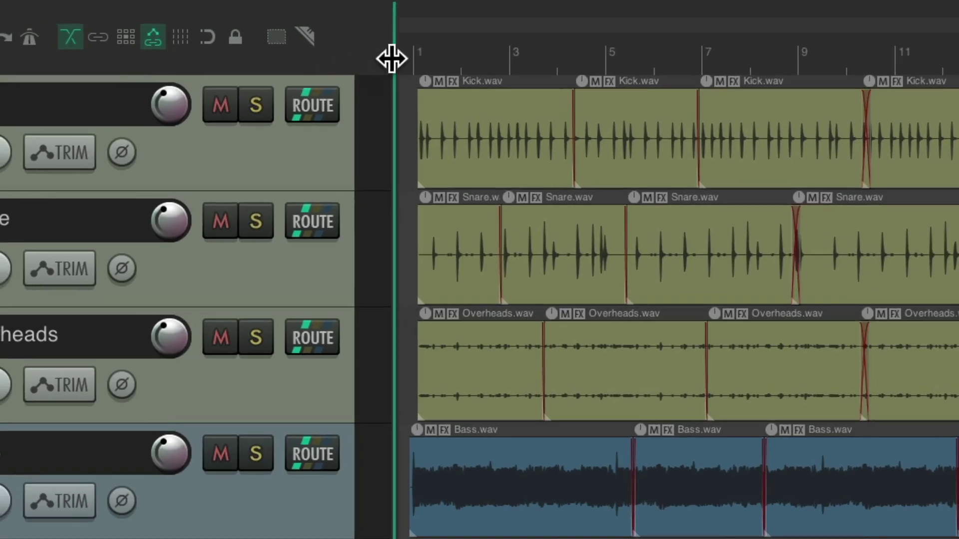
Add 'Set arrange view override mouse modifiers D until next mouseup' to the main toolbar.
right_click(358, 59)
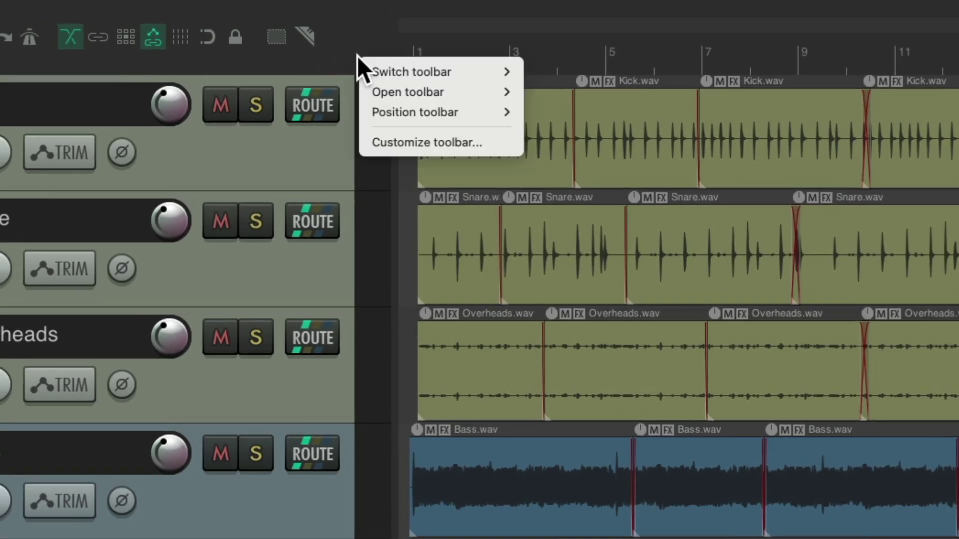
left_click(385, 147)
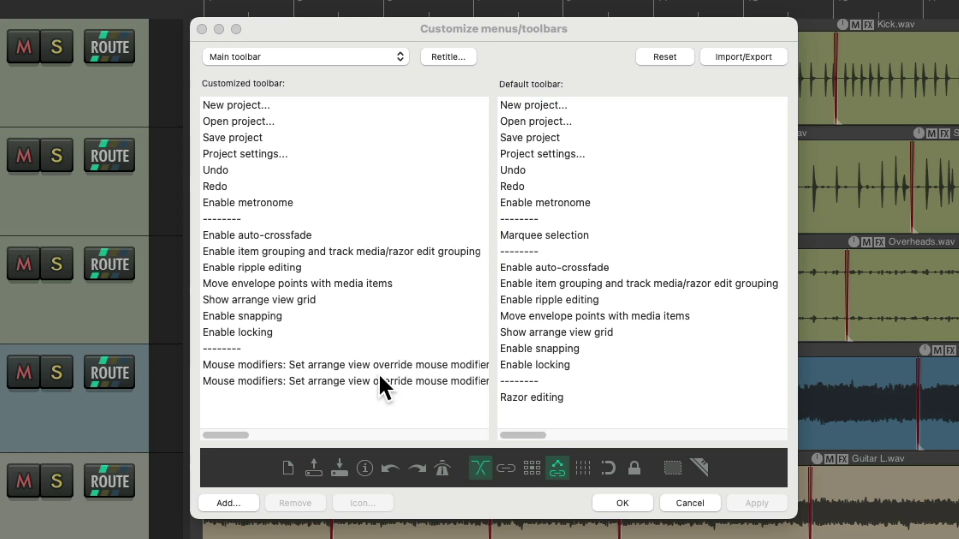
left_click(309, 403)
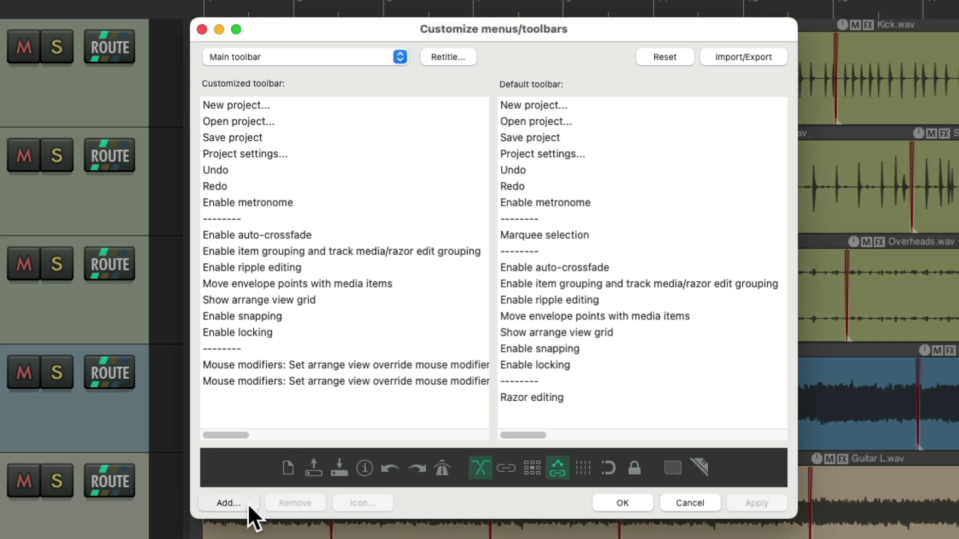
left_click(248, 503)
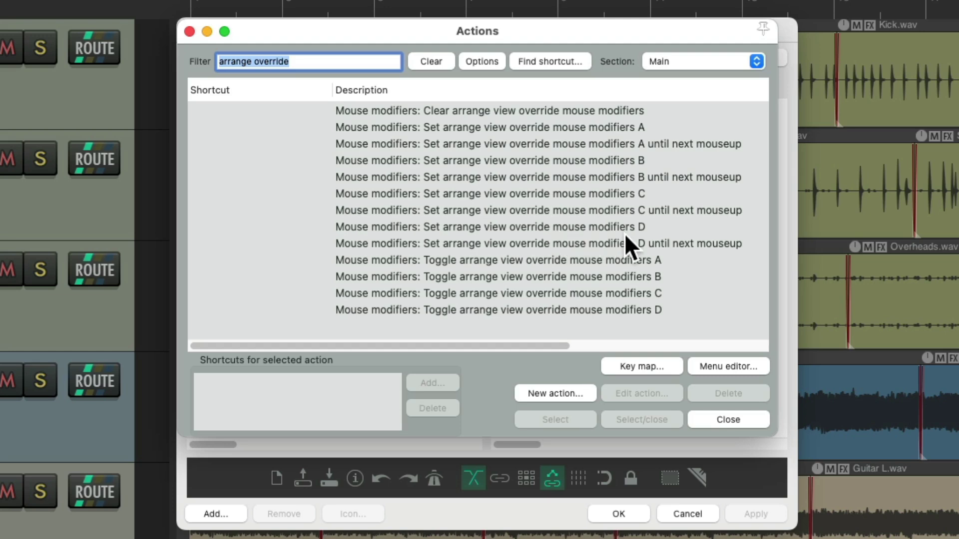
left_click(665, 244)
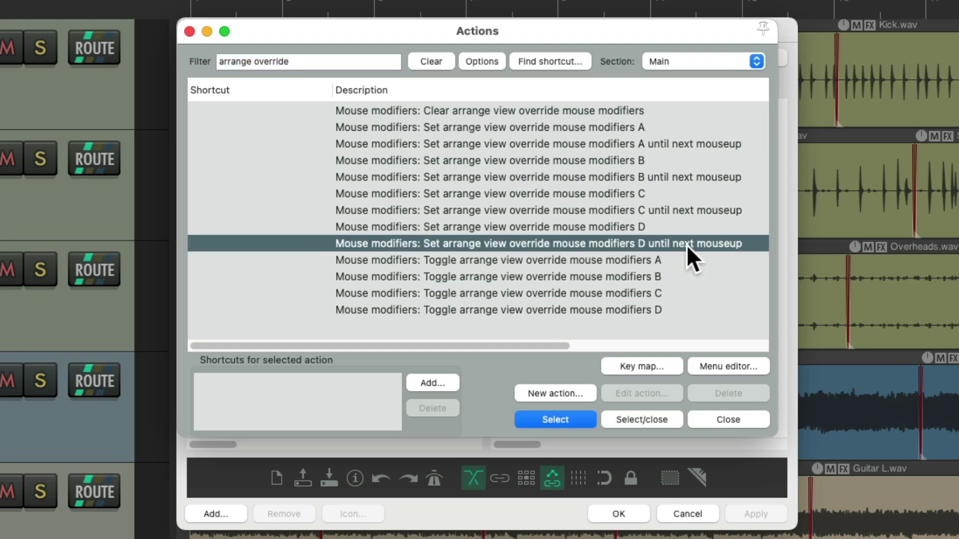
double_click(588, 245)
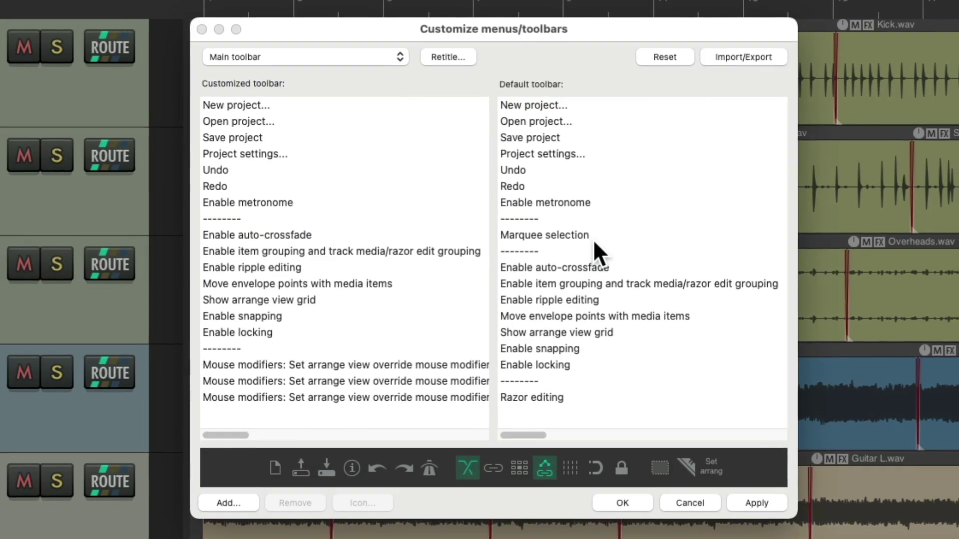
Give the new toolbar button a magnifier icon and save the toolbar changes.
left_click(710, 465)
scroll(626, 358, "down", 5)
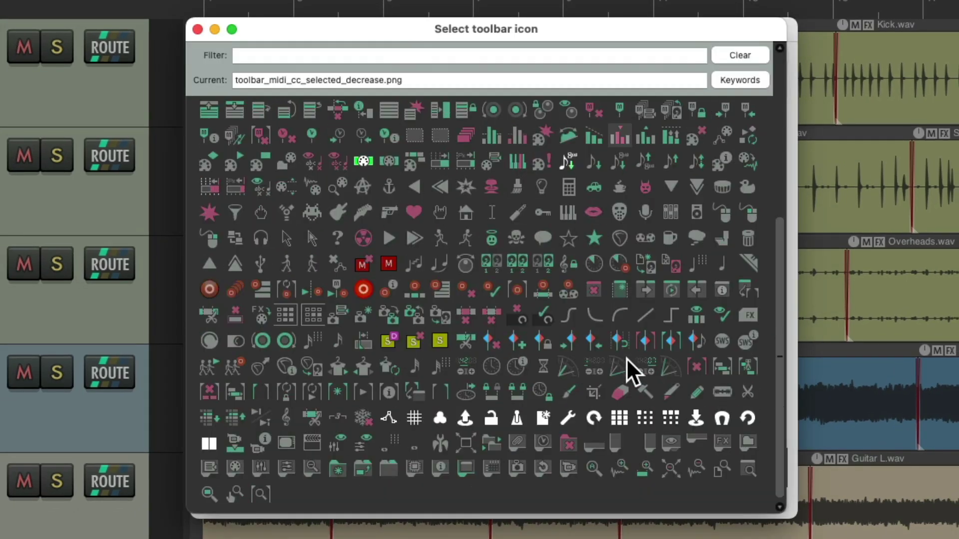
left_click(592, 466)
left_click(622, 502)
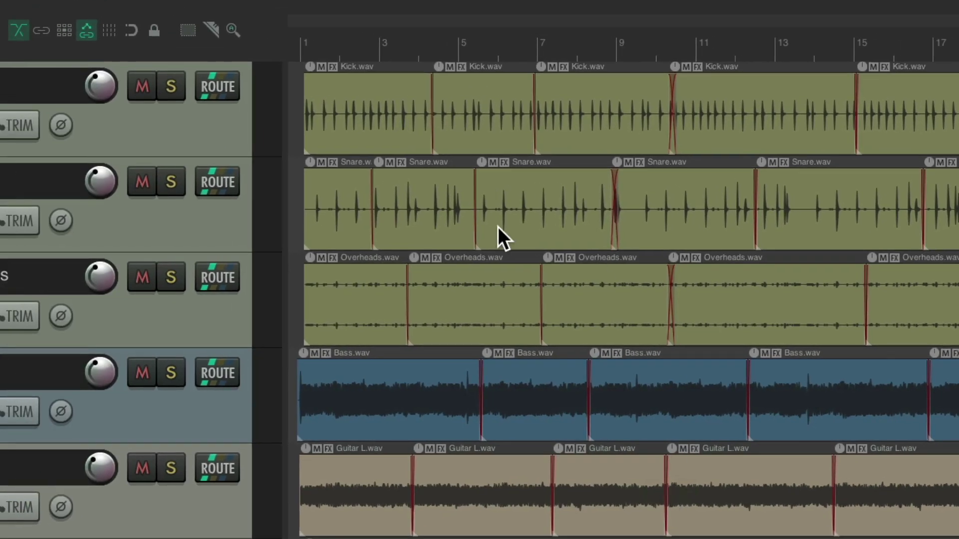
Set Arrange view override D's default left-drag action to Marquee zoom and apply the preferences.
key("super+comma")
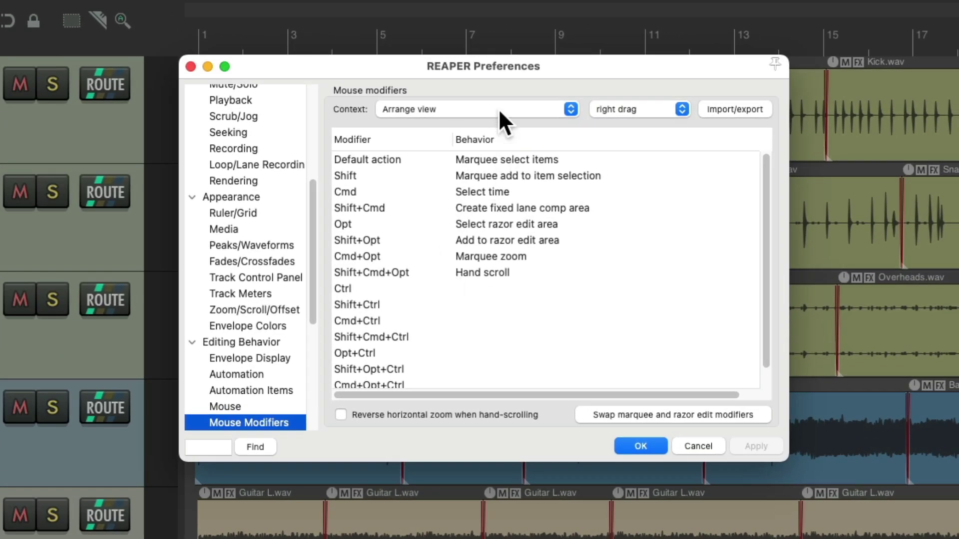
left_click(498, 109)
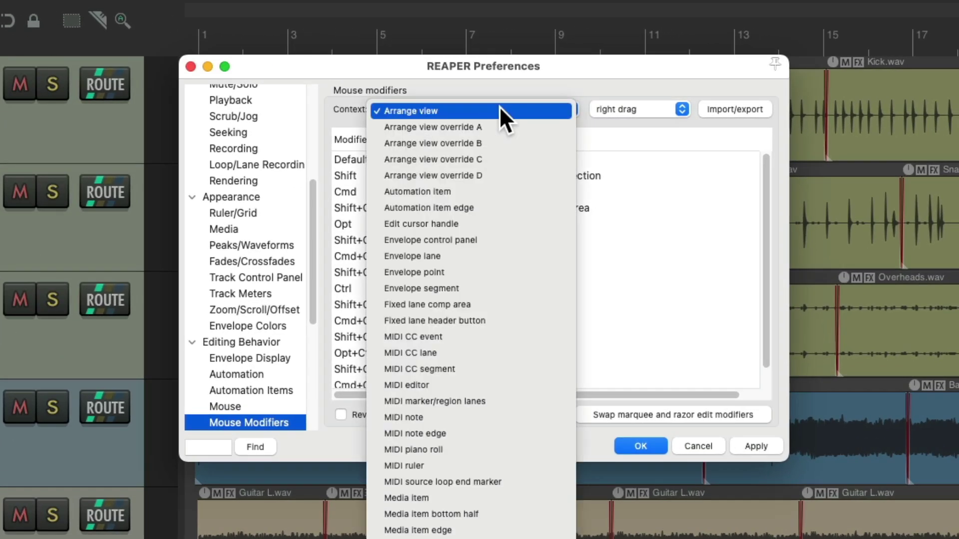
left_click(503, 175)
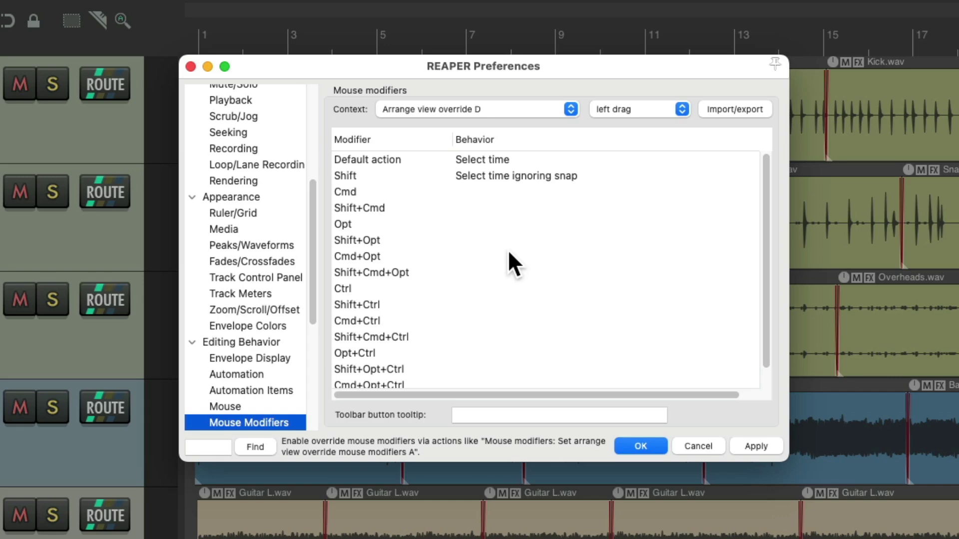
left_click(522, 160)
left_click(523, 160)
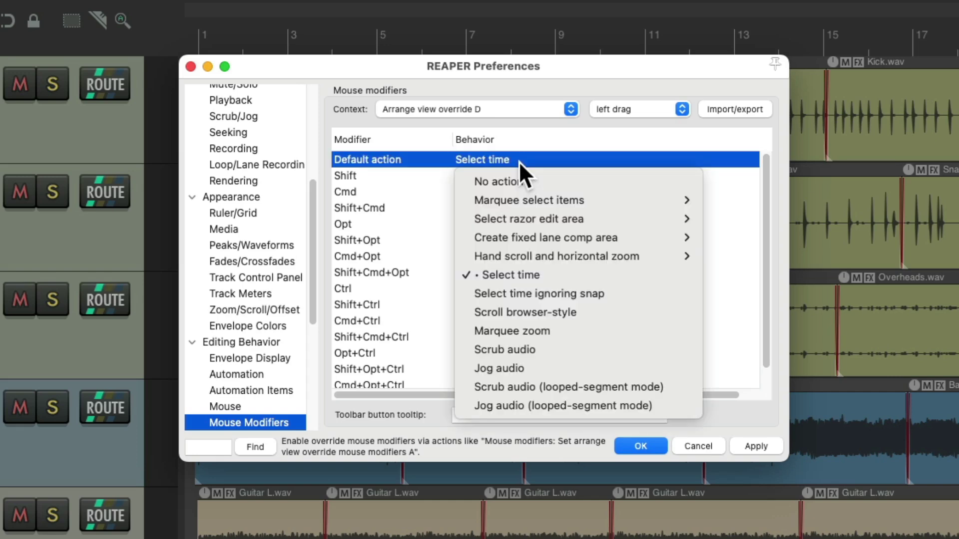
left_click(566, 330)
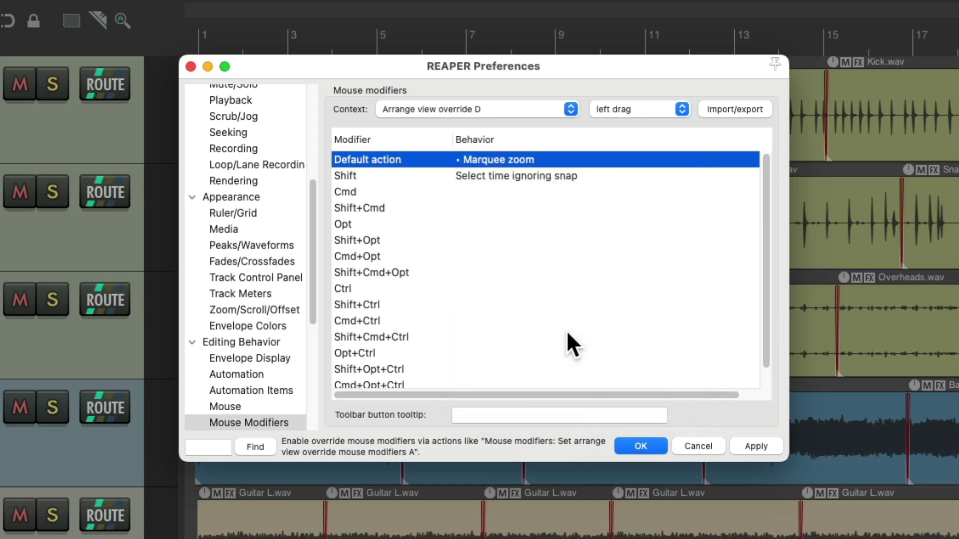
left_click(640, 446)
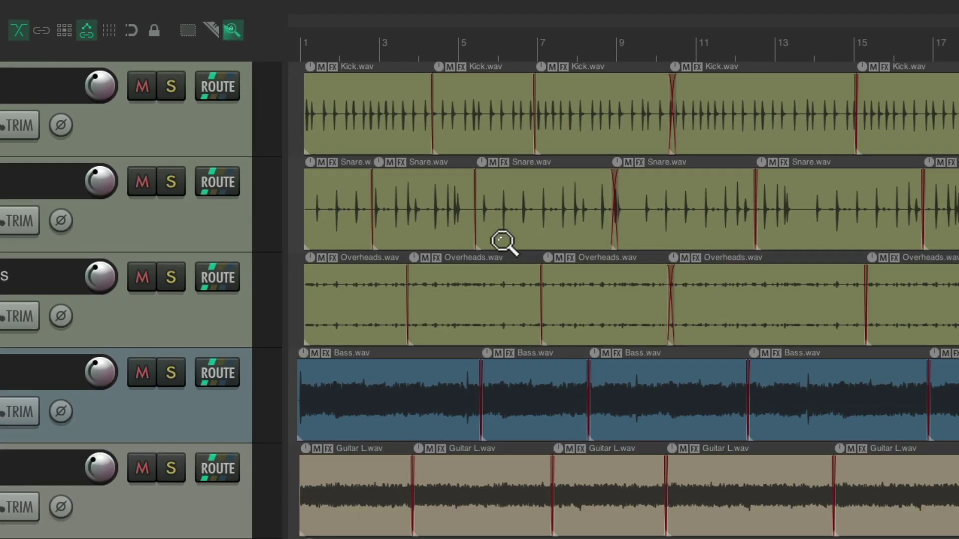
left_click_drag(342, 96, 712, 308)
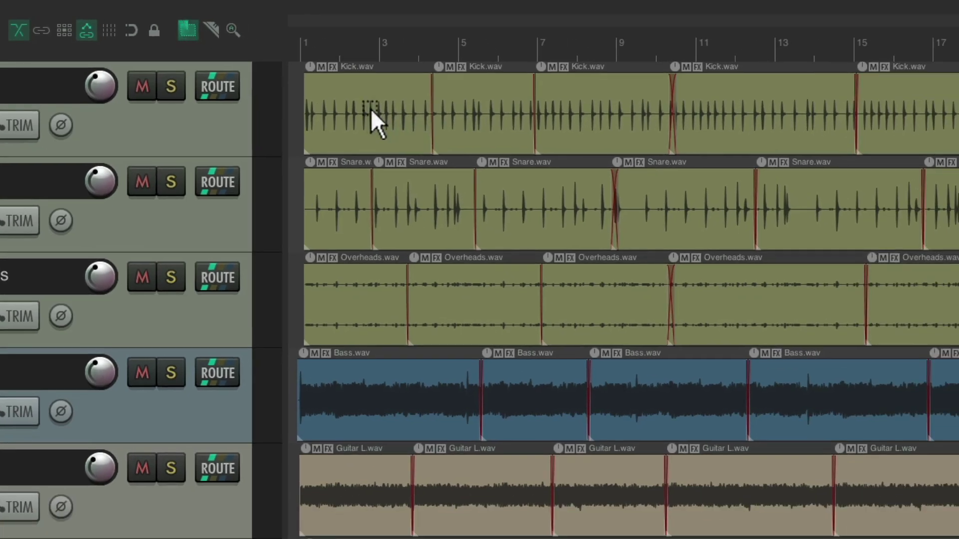
Marquee-select and deselect the first drum items, then mark a one-shot razor area across the drum tracks.
left_click_drag(495, 133, 830, 410)
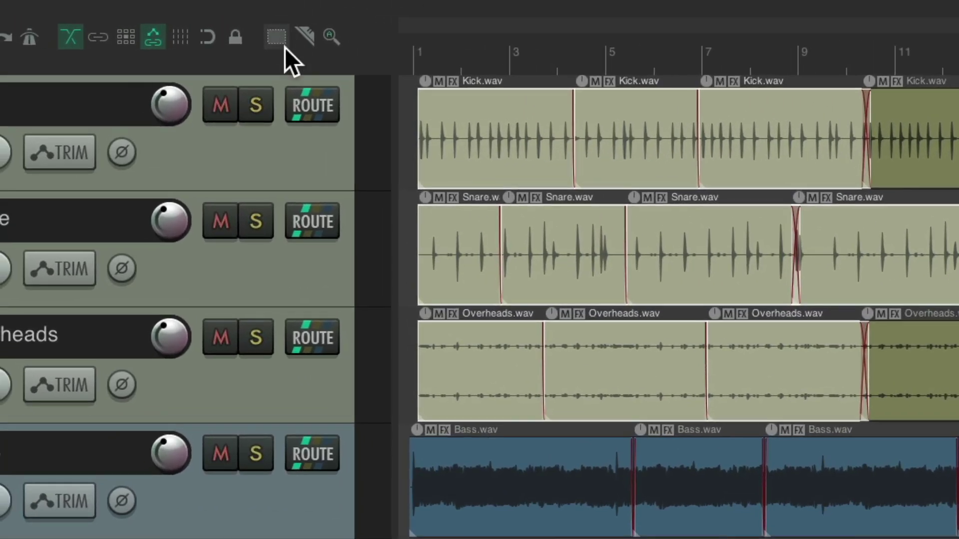
key("Escape")
left_click(309, 32)
left_click_drag(477, 129, 900, 368)
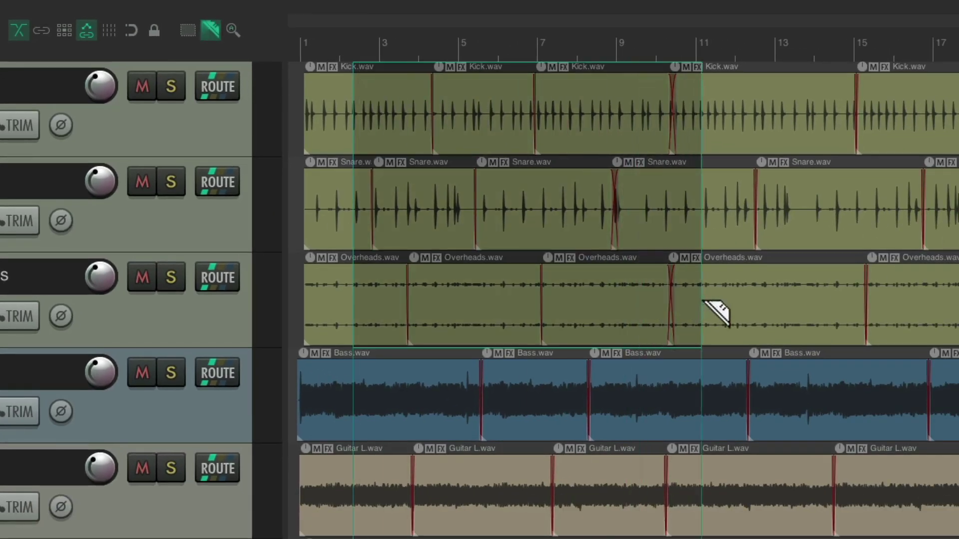
left_click_drag(704, 302, 739, 325)
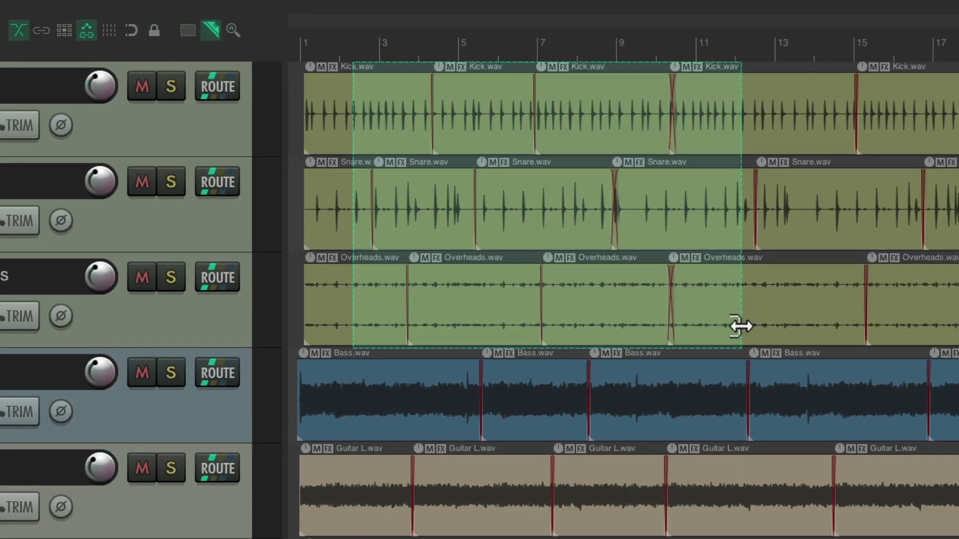
Clear the razor area and use one-shot marquee zoom on the Bass.wav crossfade.
key("Escape")
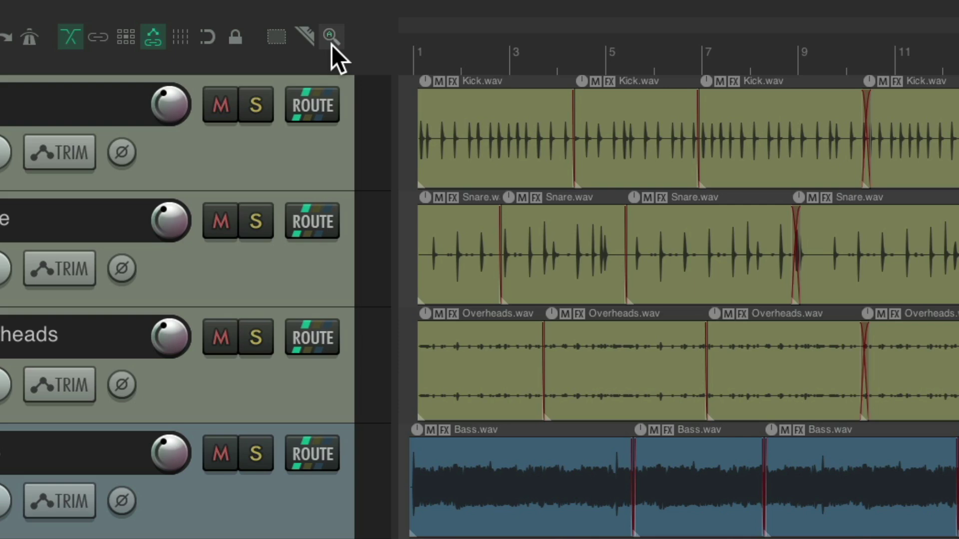
left_click(331, 44)
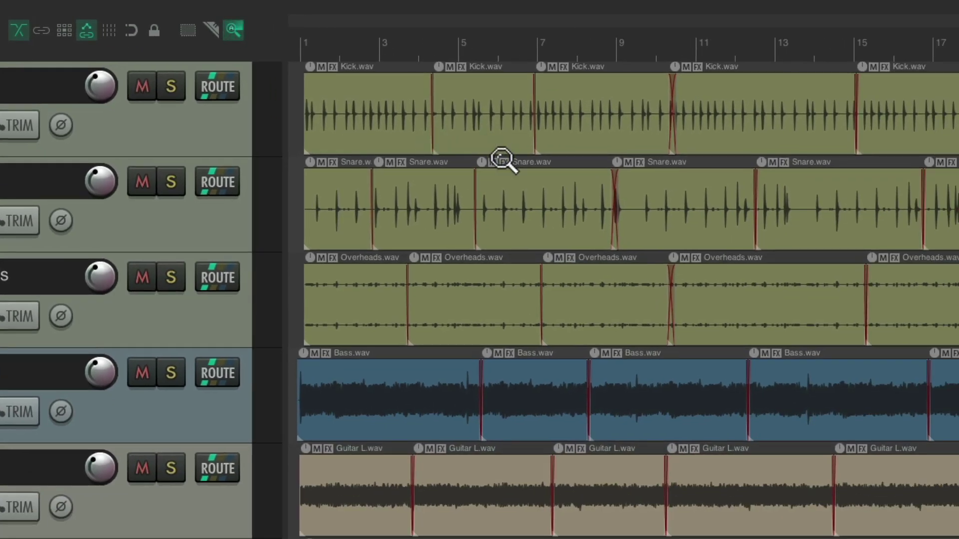
left_click_drag(466, 406, 507, 409)
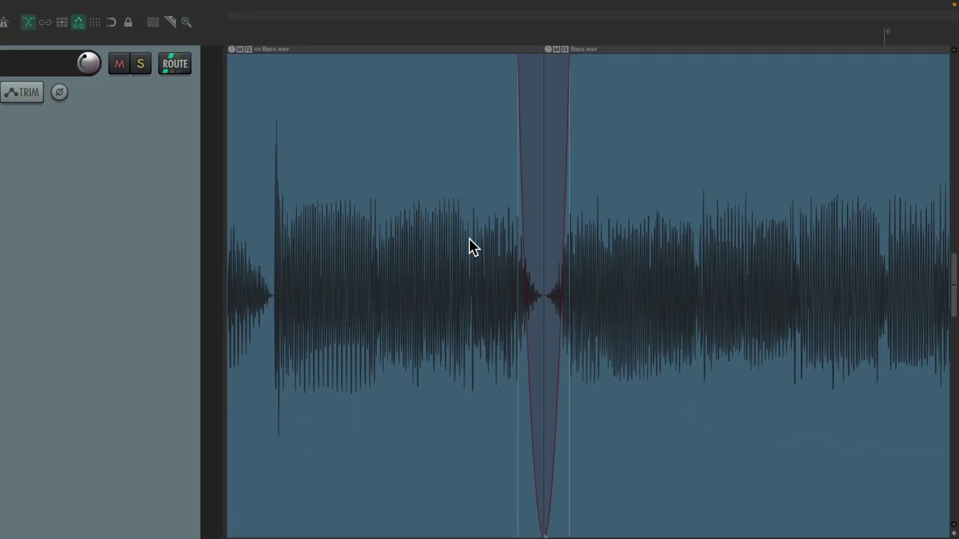